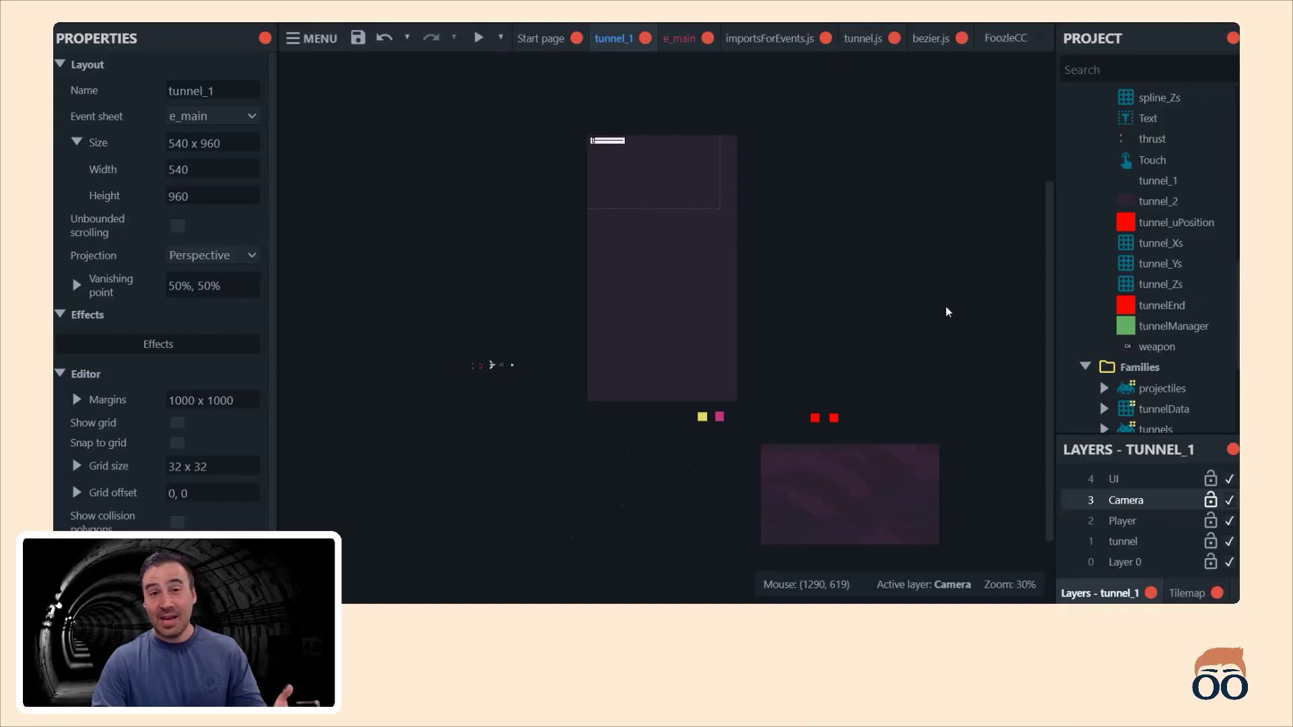
Test-run the game, steering the ship left and right and raising the flight speed, then end the run
{"action": "left_click", "coordinate": [478, 38]}
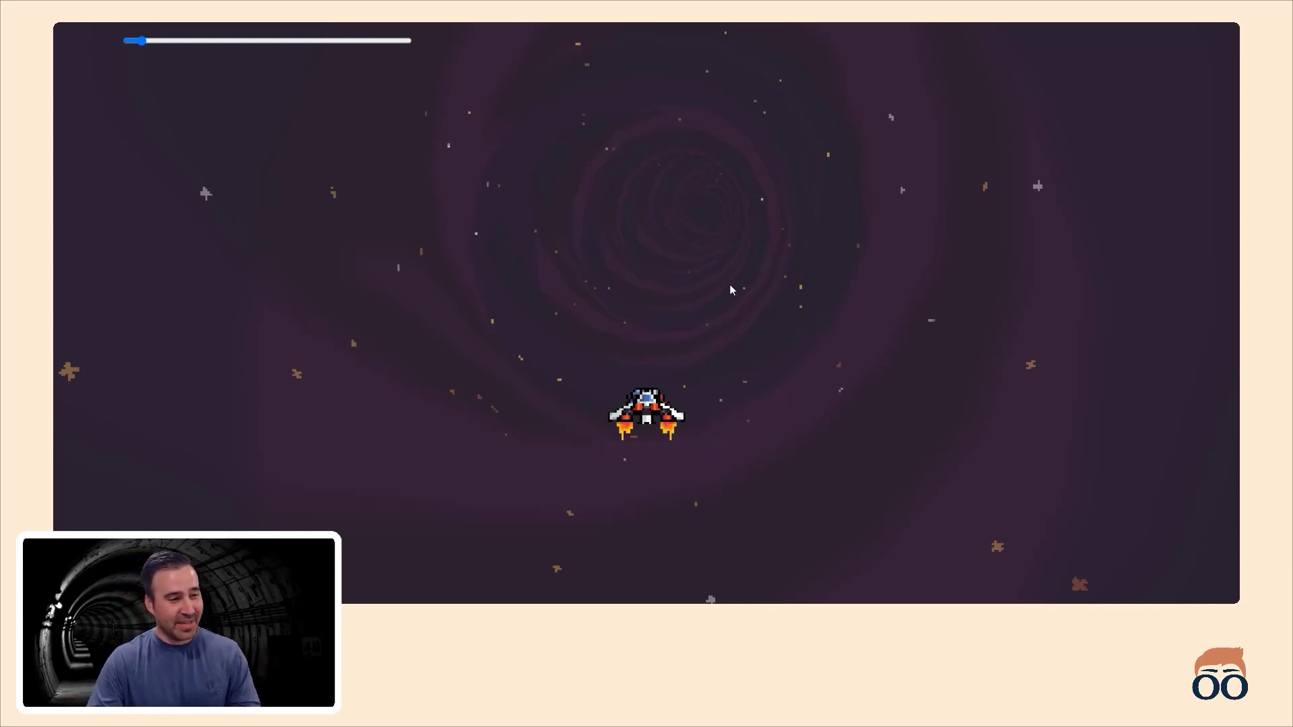
{"action": "key", "text": "Left"}
{"action": "key", "text": "Right"}
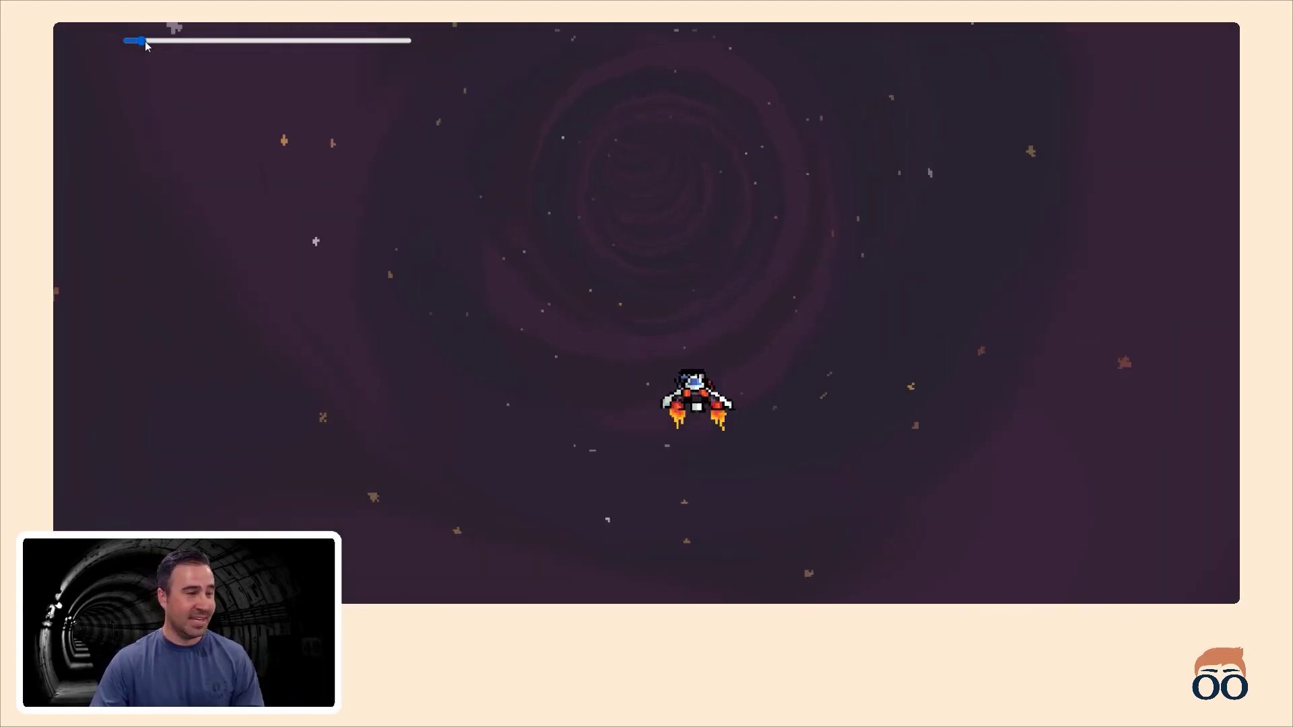
{"action": "mouse_move", "coordinate": [145, 44]}
{"action": "left_mouse_down"}
{"action": "mouse_move", "coordinate": [394, 41]}
{"action": "mouse_move", "coordinate": [139, 47]}
{"action": "left_mouse_up"}
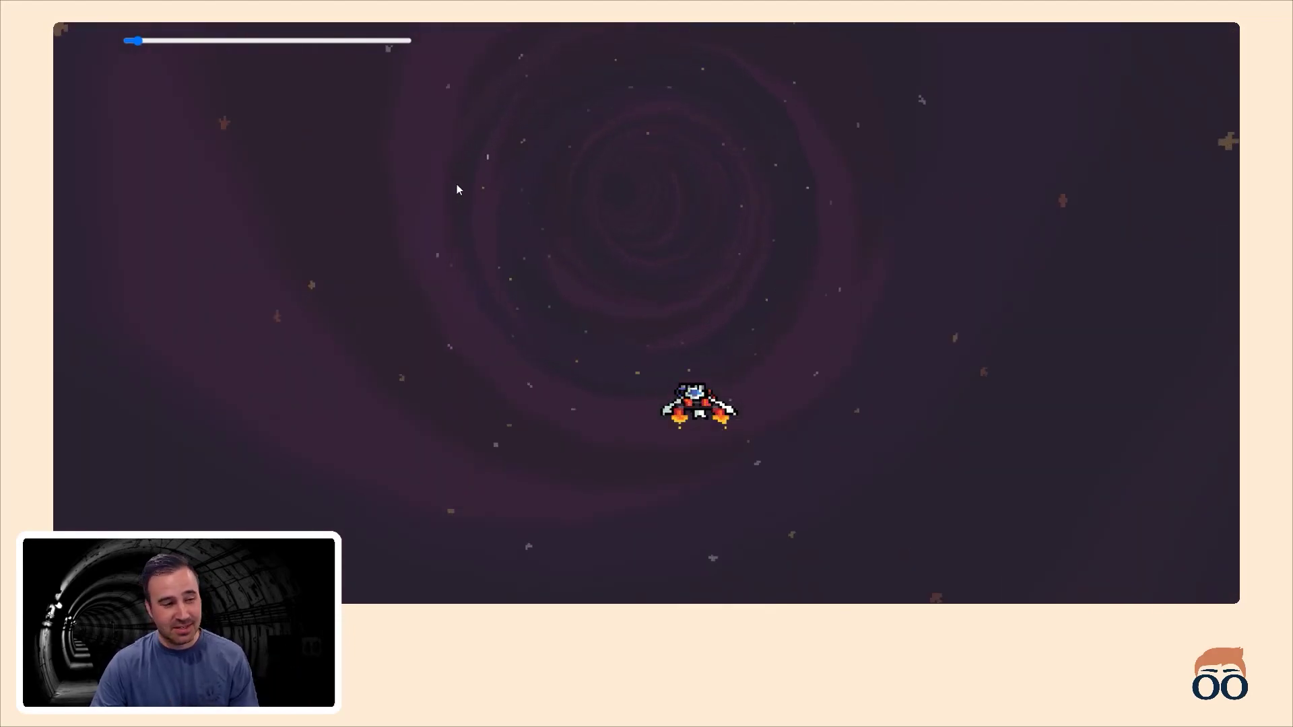
{"action": "key", "text": "ctrl+w"}
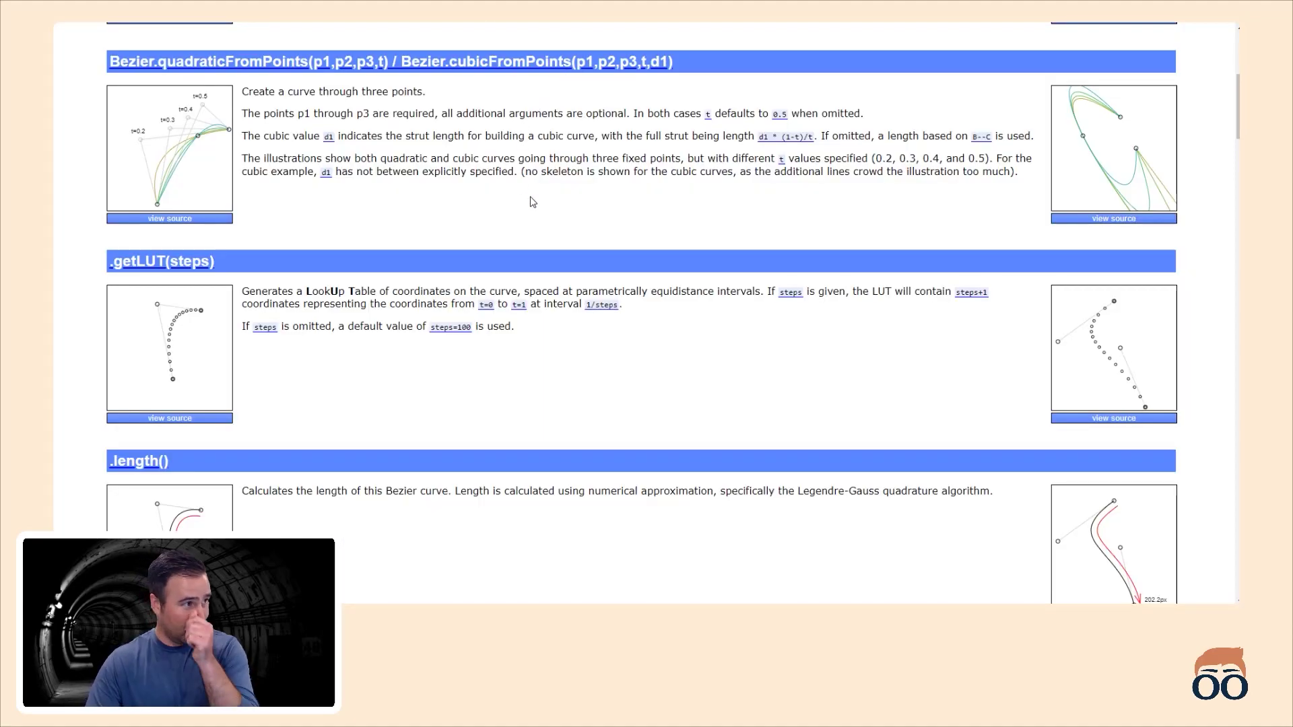
Drag control points in the Bezier.js docs to reshape the cubic and quadratic demo curves
{"action": "scroll", "coordinate": [532, 202], "scroll_direction": "up", "scroll_amount": 5}
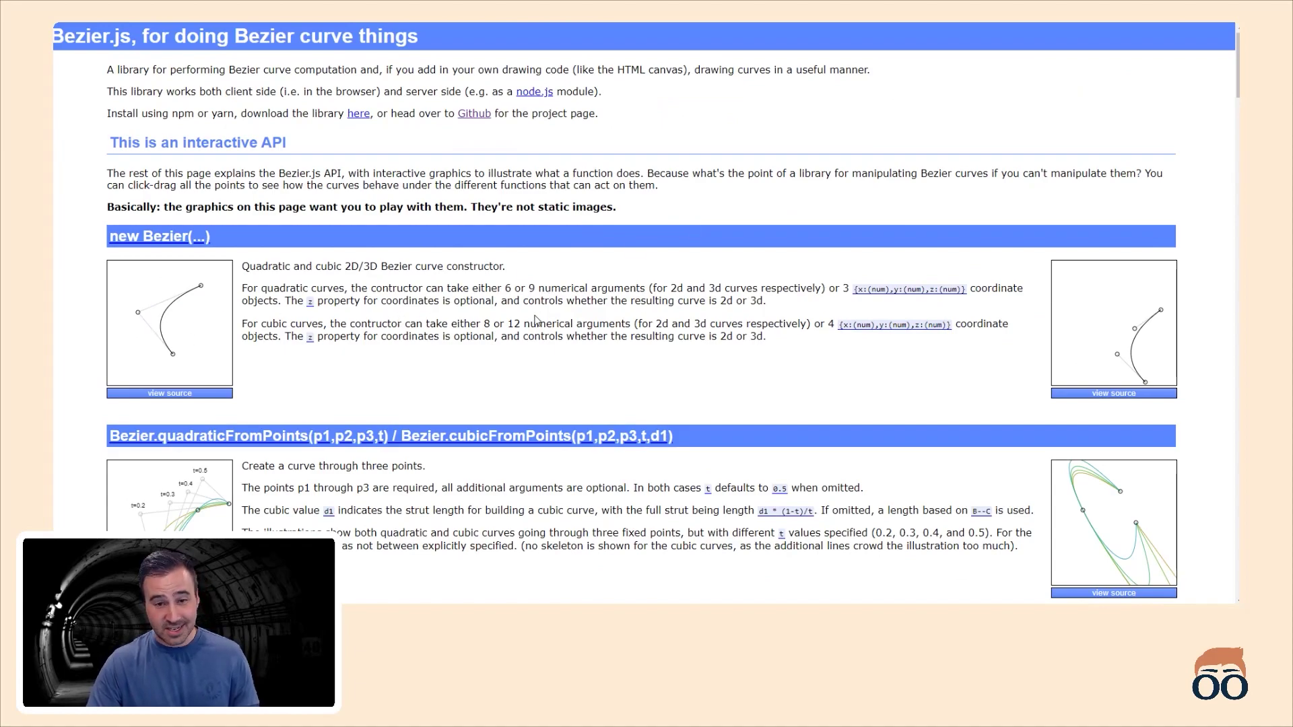
{"action": "mouse_move", "coordinate": [1118, 355]}
{"action": "left_mouse_down"}
{"action": "mouse_move", "coordinate": [1133, 355]}
{"action": "mouse_move", "coordinate": [1132, 314]}
{"action": "mouse_move", "coordinate": [1129, 356]}
{"action": "mouse_move", "coordinate": [1113, 357]}
{"action": "mouse_move", "coordinate": [1126, 355]}
{"action": "left_mouse_up"}
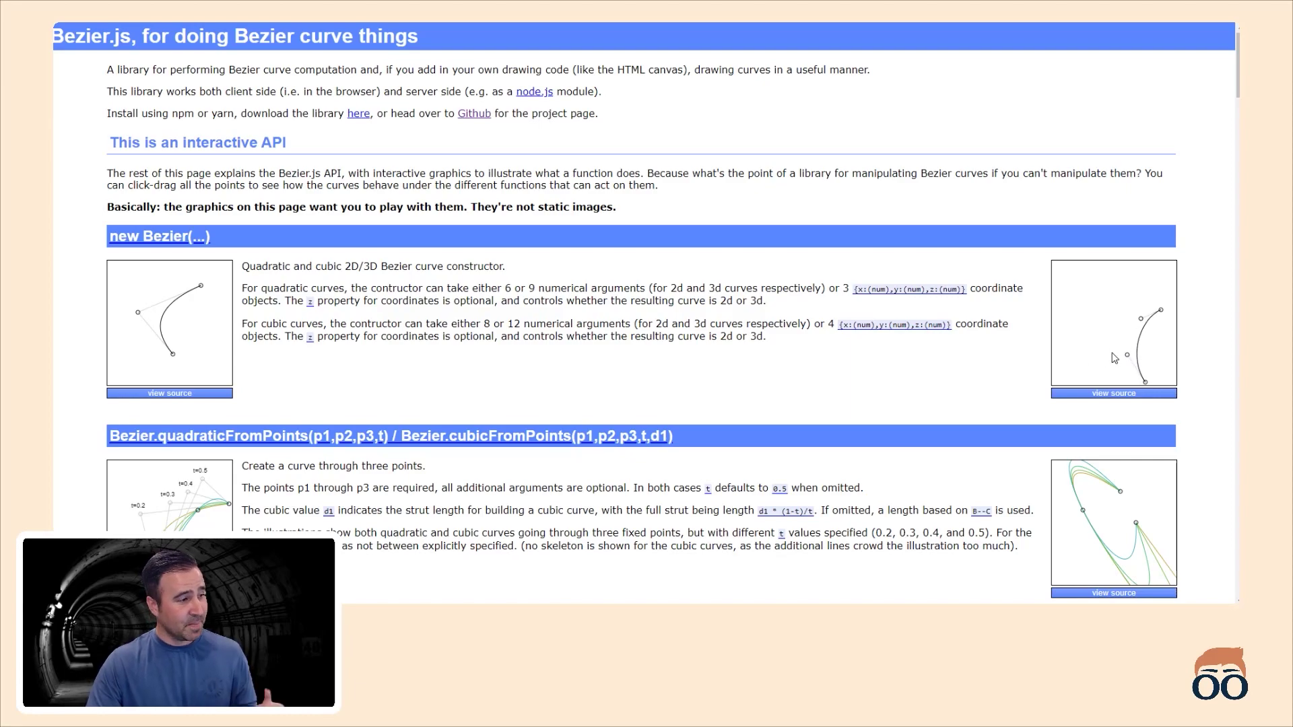
{"action": "left_click_drag", "start_coordinate": [139, 314], "coordinate": [148, 307]}
{"action": "left_click_drag", "start_coordinate": [1130, 351], "coordinate": [1132, 347]}
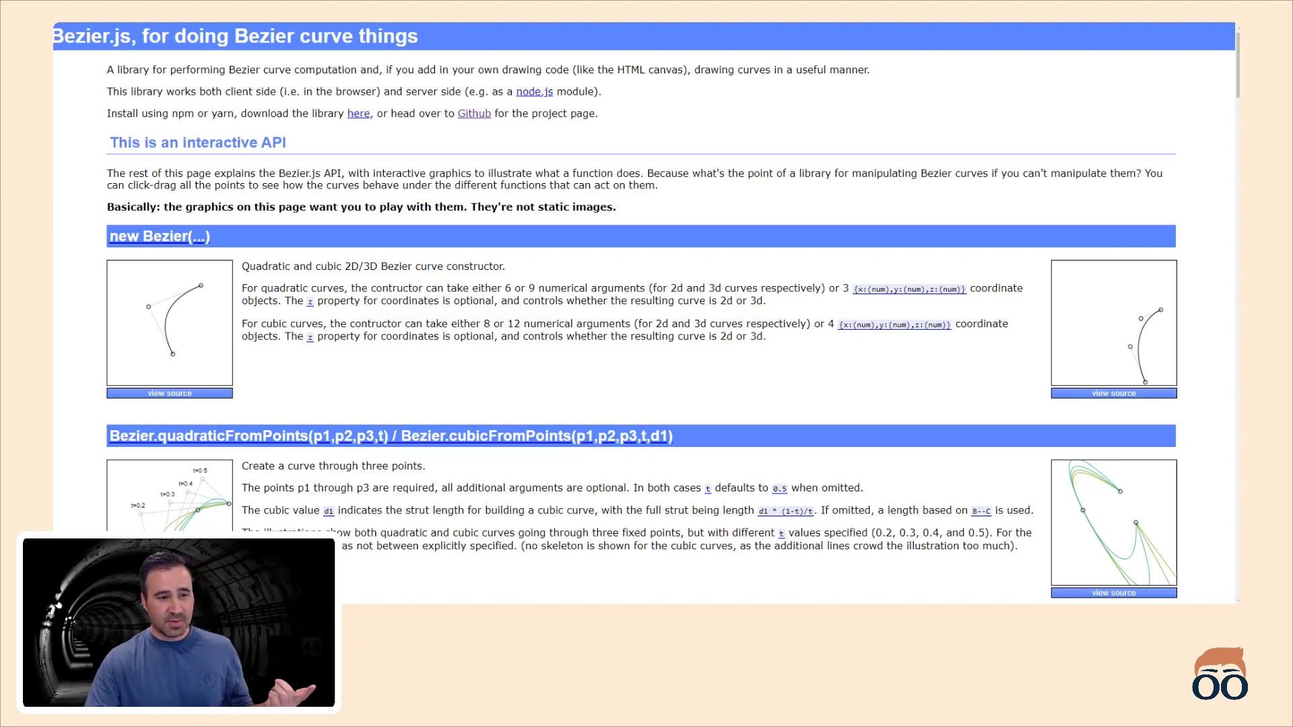
{"action": "scroll", "coordinate": [483, 305], "scroll_direction": "down", "scroll_amount": 2}
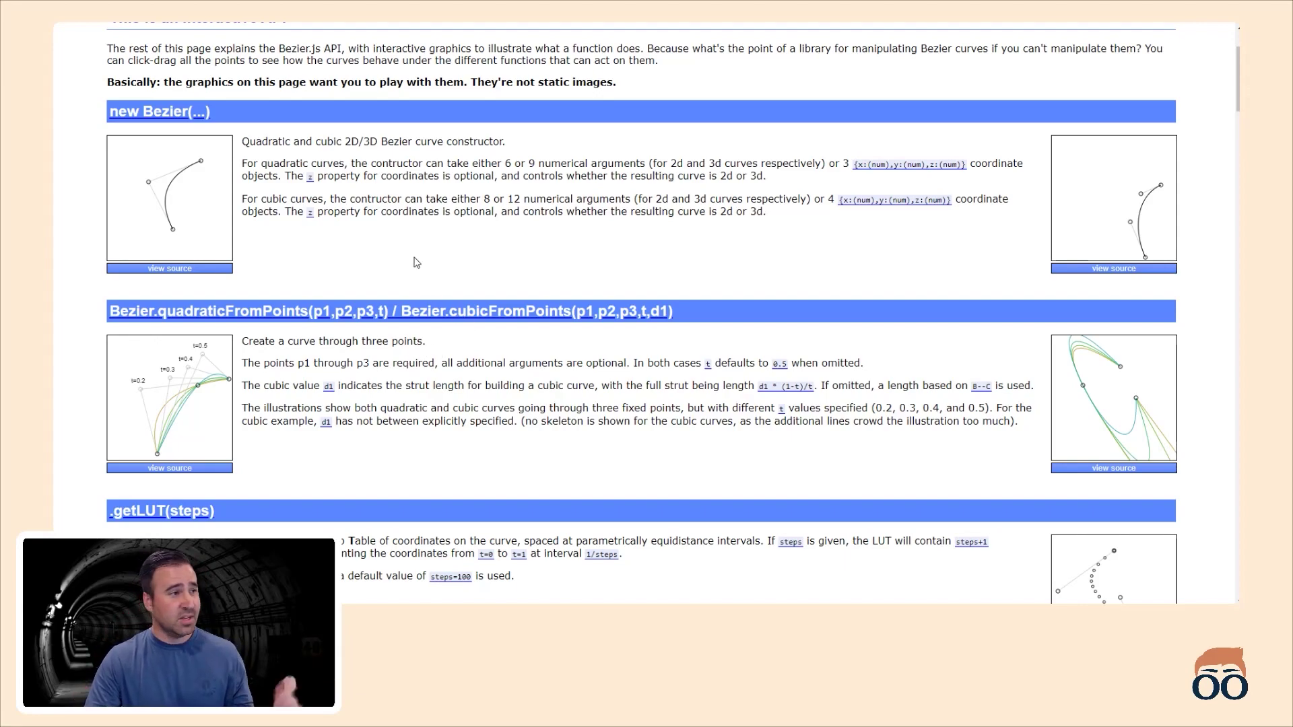
{"action": "scroll", "coordinate": [545, 259], "scroll_direction": "up", "scroll_amount": 2}
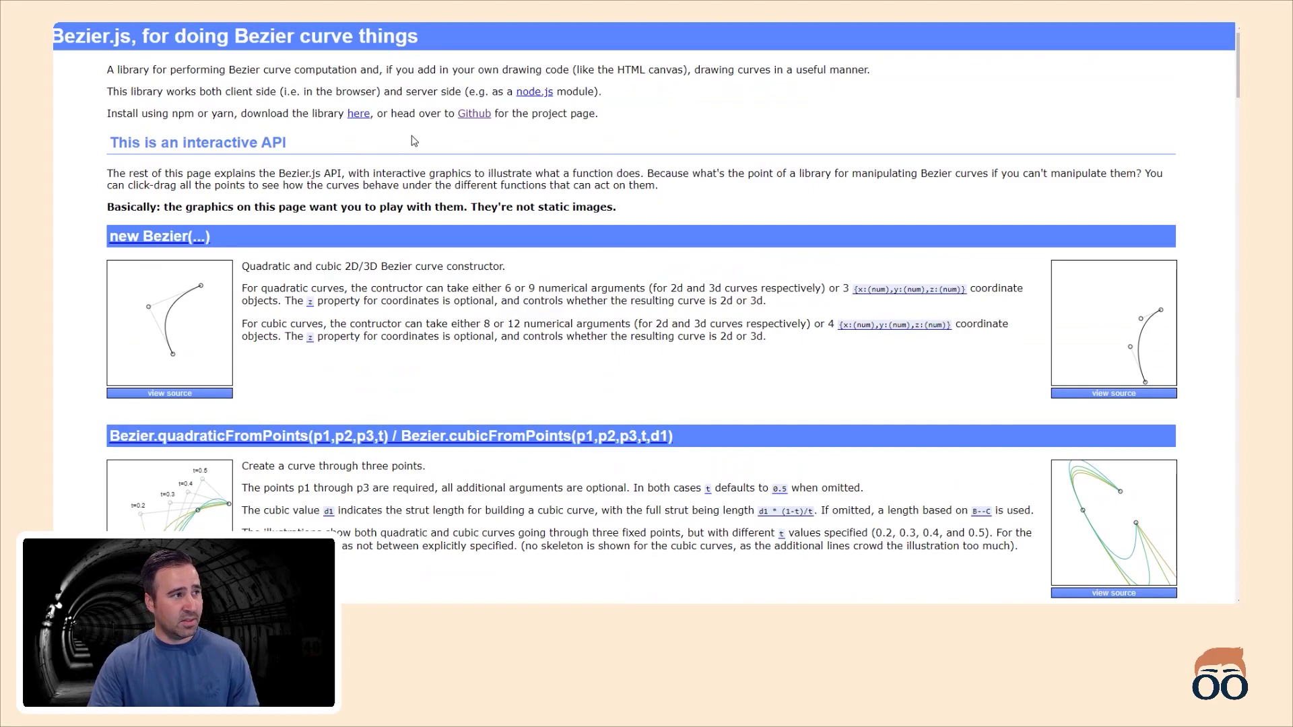
{"action": "key", "text": "alt+Tab"}
Open the bezier.js script from the Scripts folder in the code editor
{"action": "scroll", "coordinate": [1145, 256], "scroll_direction": "up", "scroll_amount": 10}
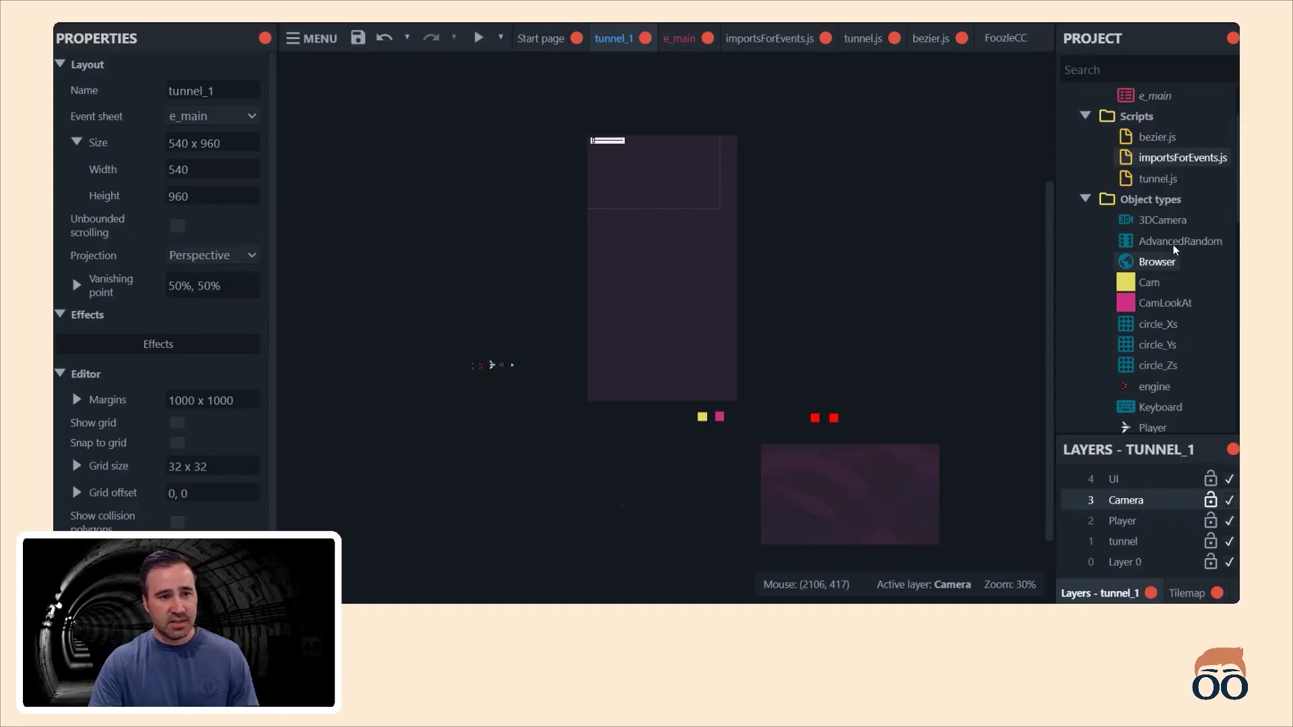
{"action": "right_click", "coordinate": [1139, 182]}
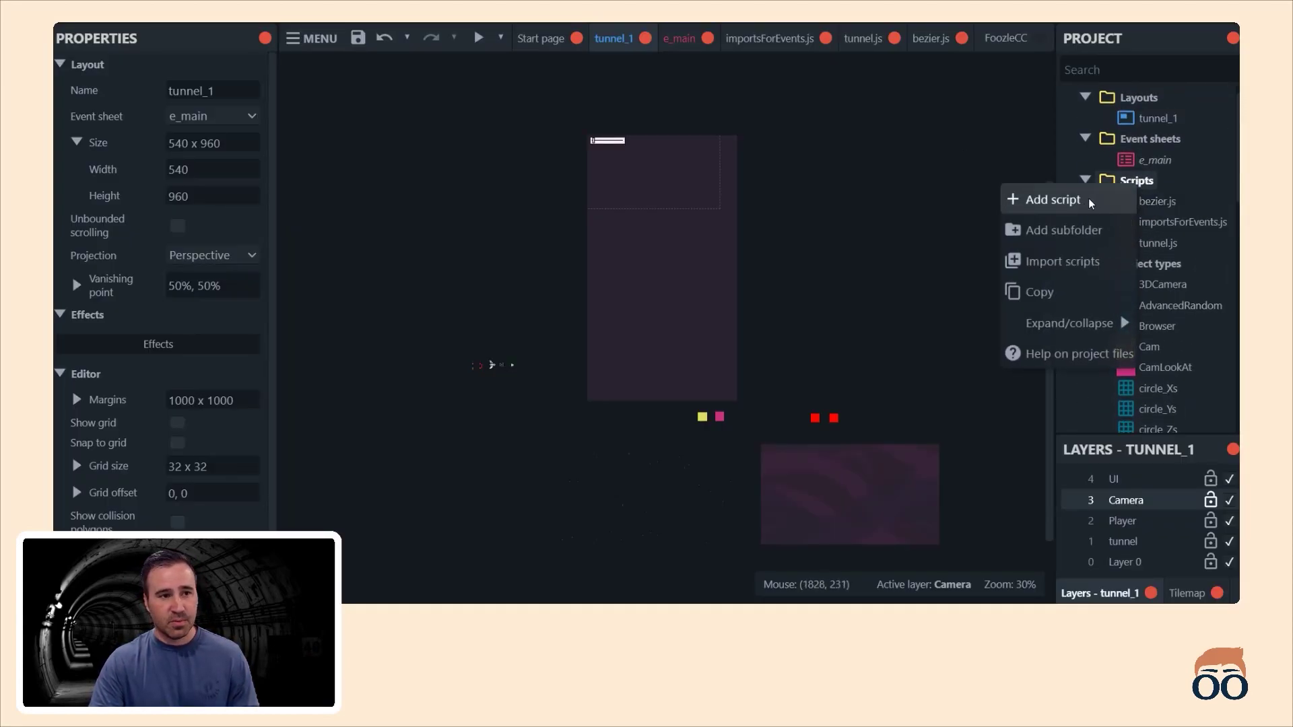
{"action": "double_click", "coordinate": [1157, 200]}
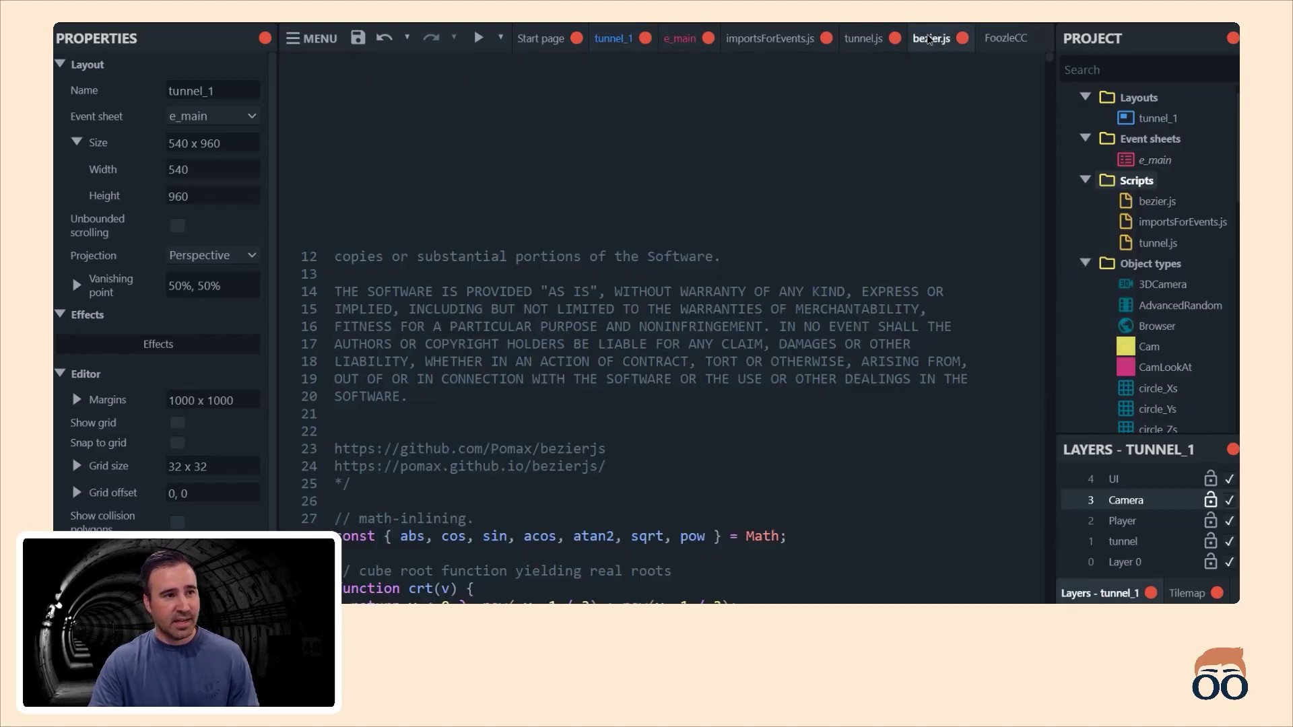
{"action": "scroll", "coordinate": [943, 188], "scroll_direction": "up", "scroll_amount": 3}
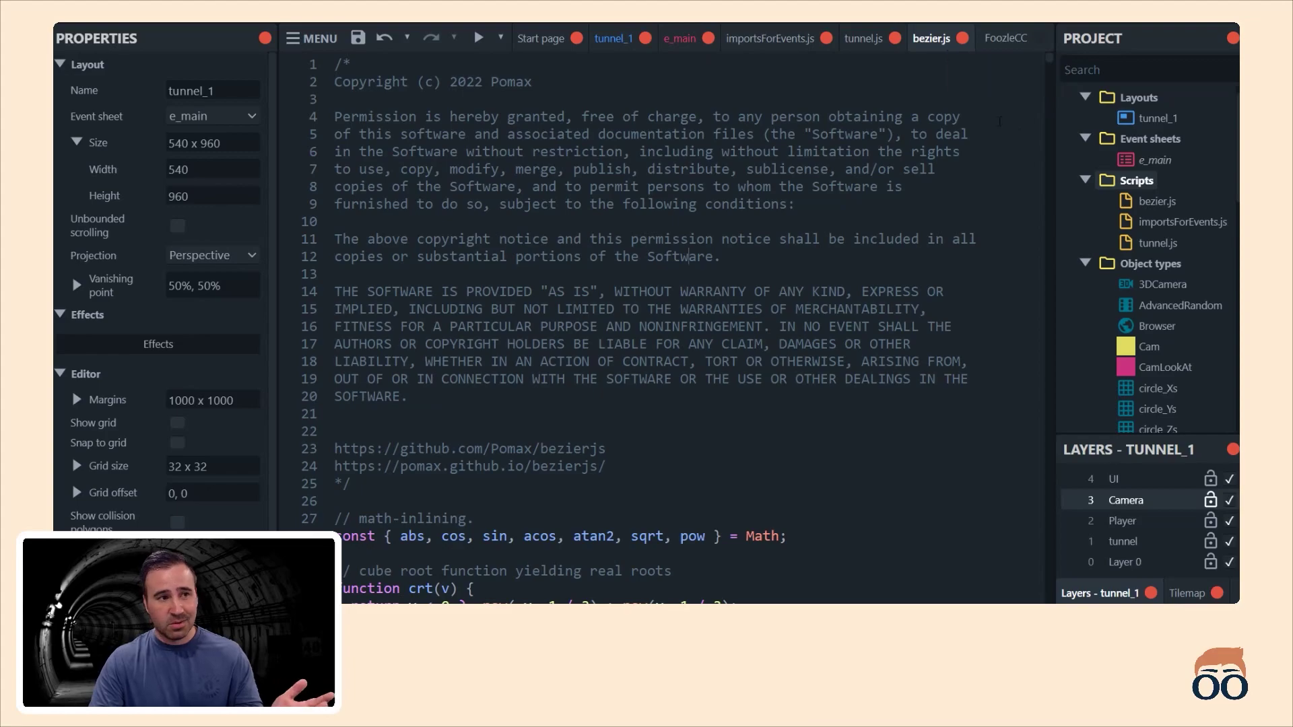
Check each script's Purpose, keeping importsForEvents.js as Imports for events, and show its code
{"action": "left_click", "coordinate": [1157, 201]}
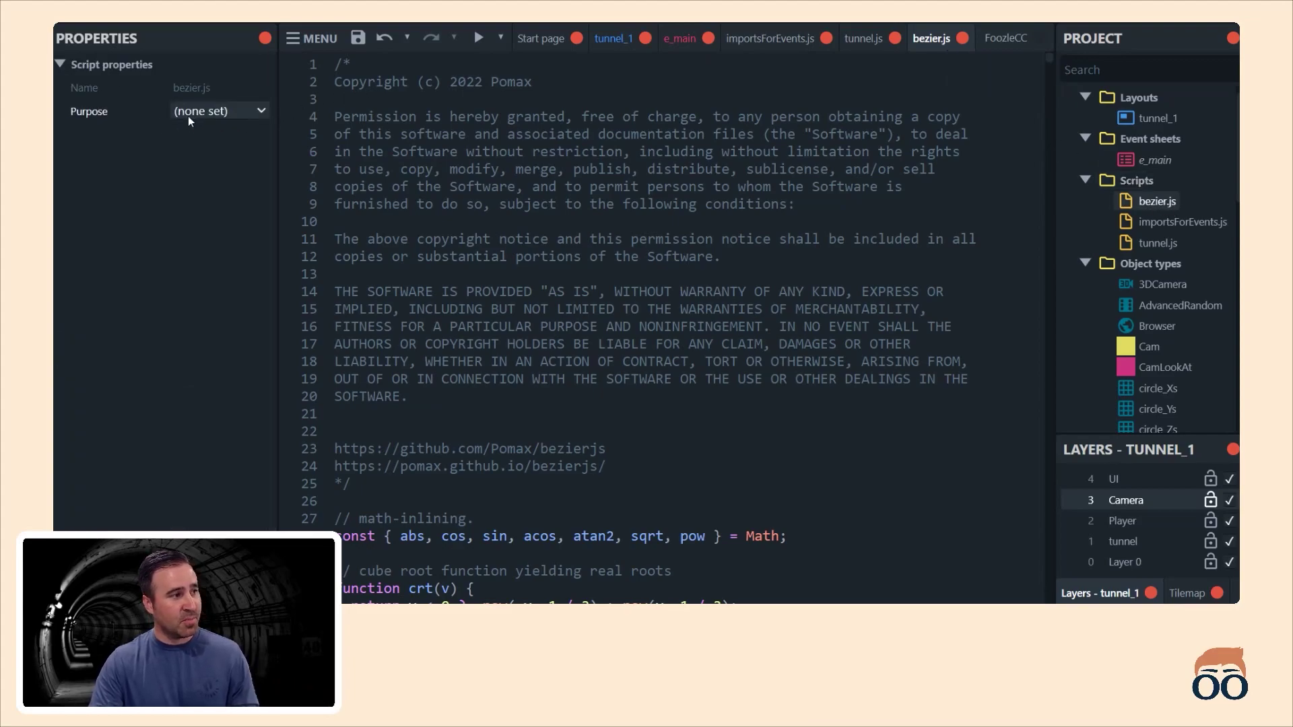
{"action": "left_click", "coordinate": [1158, 243]}
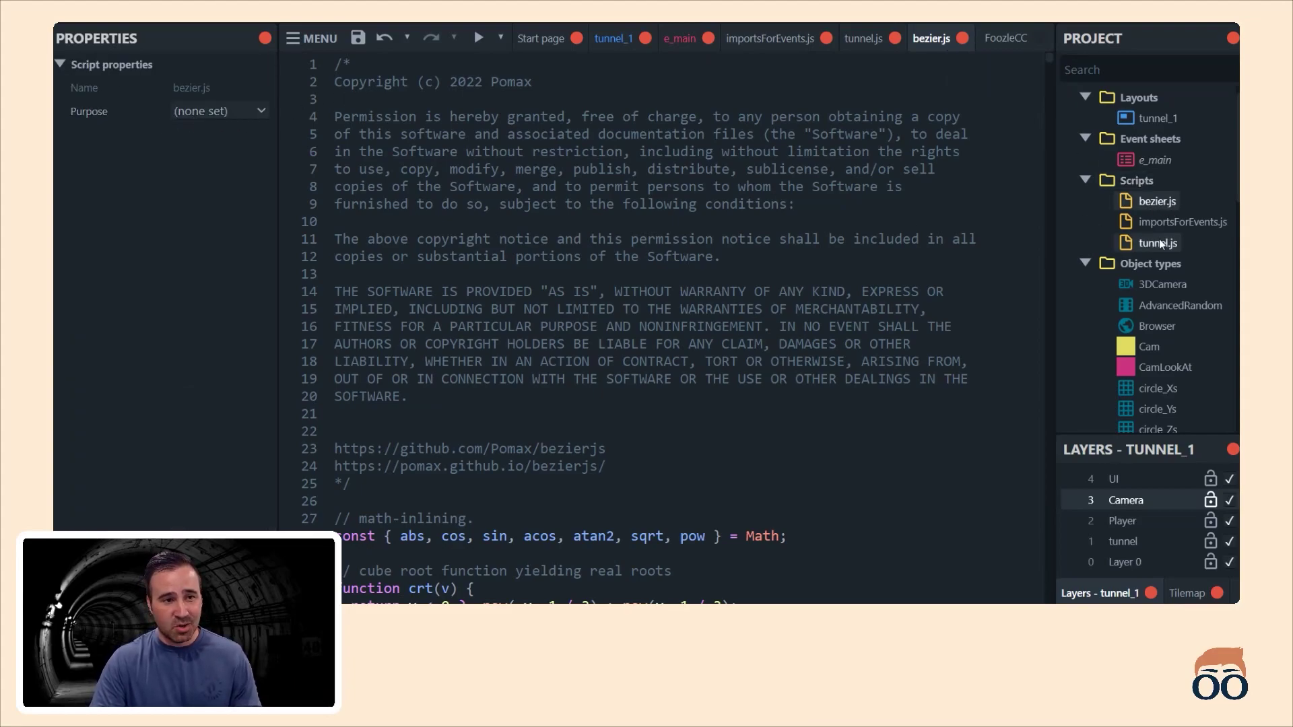
{"action": "left_click", "coordinate": [1162, 223]}
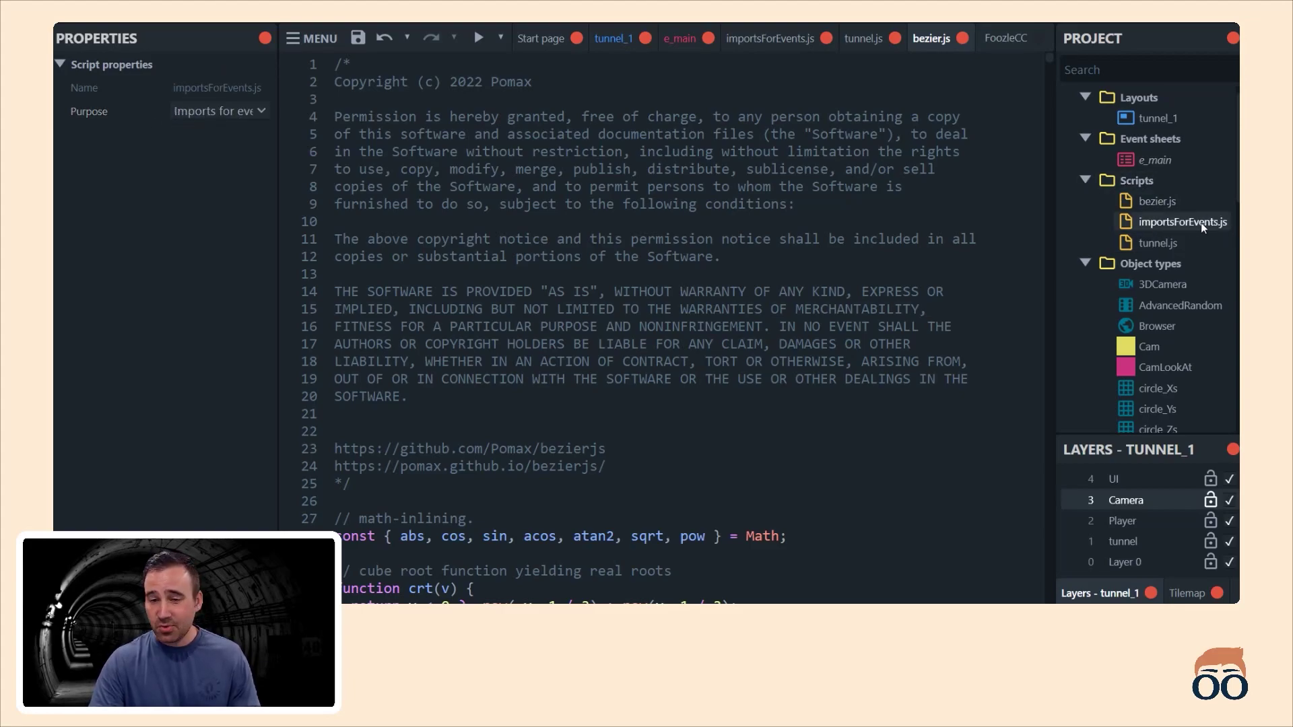
{"action": "left_click", "coordinate": [249, 110]}
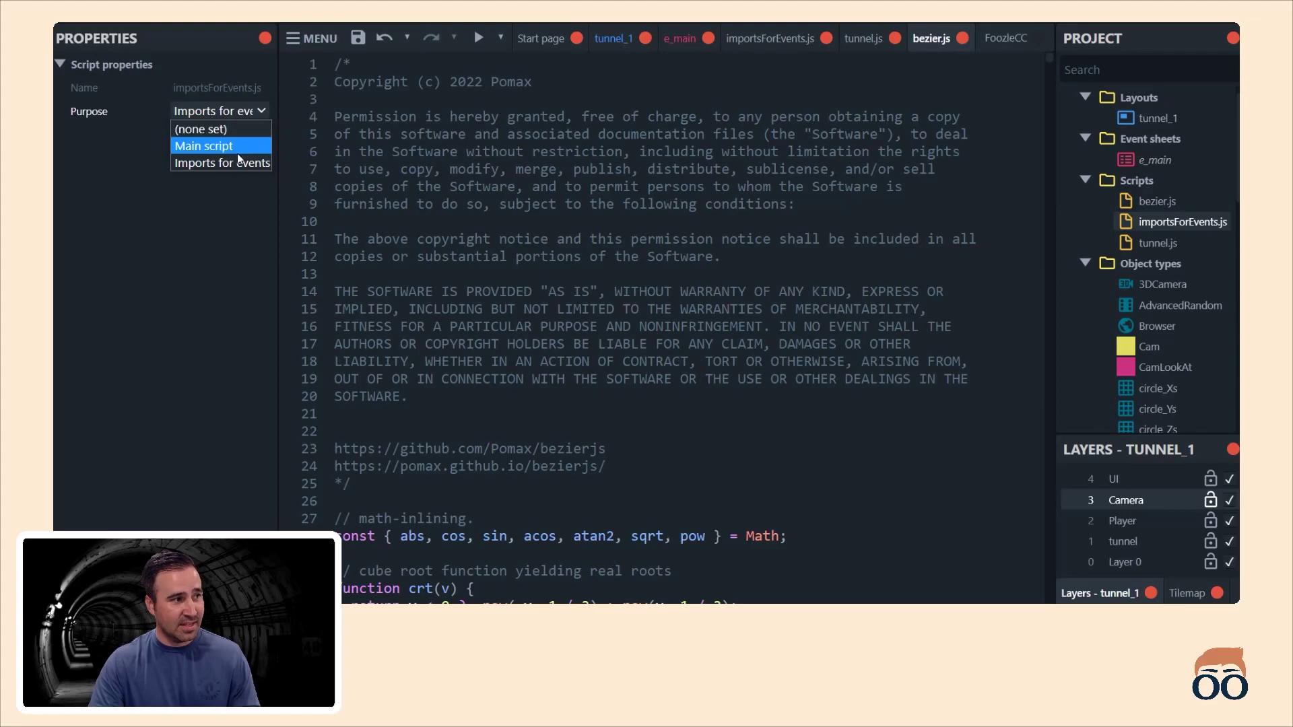
{"action": "left_click", "coordinate": [238, 160]}
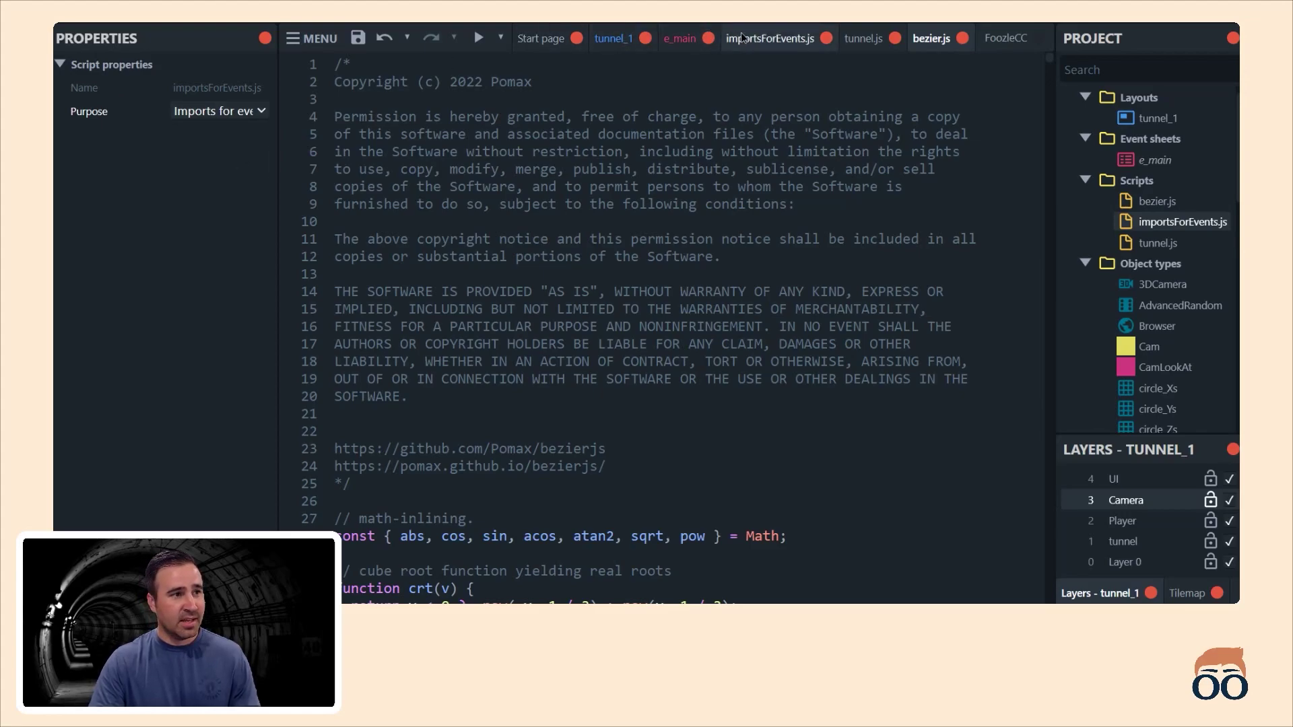
{"action": "left_click", "coordinate": [771, 37]}
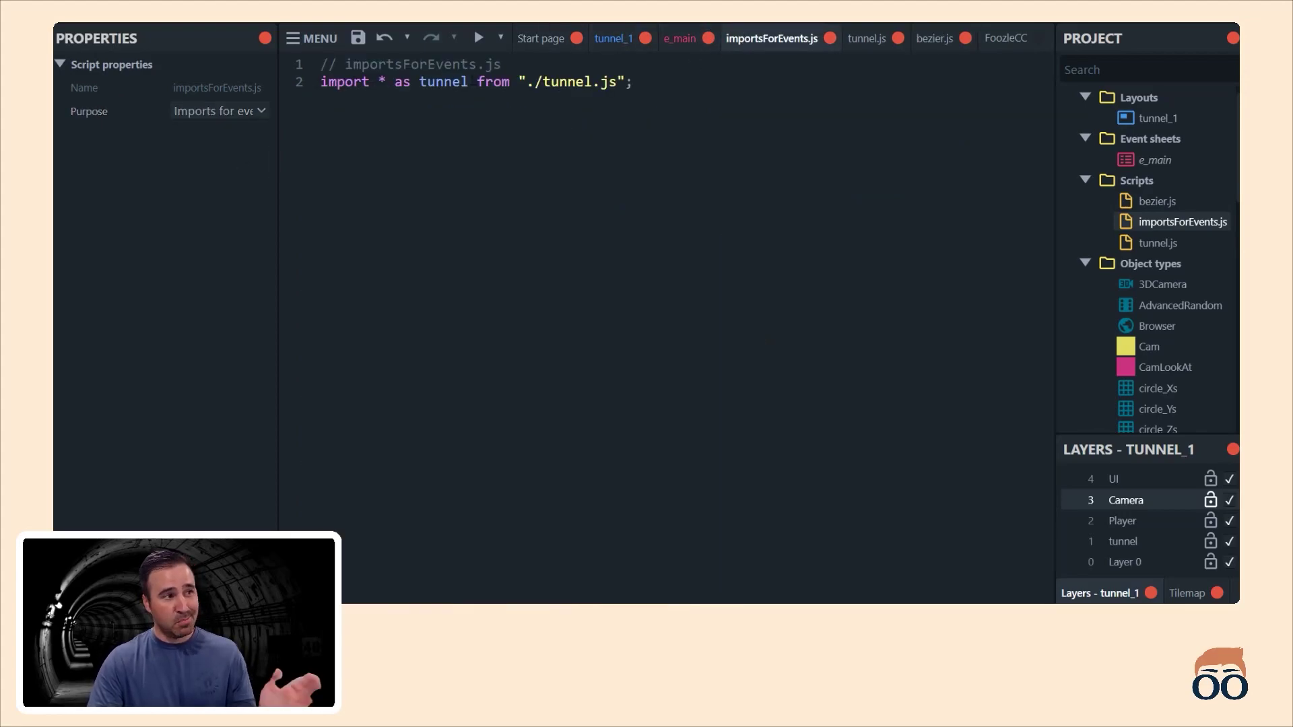
Step through the 'bezier' matches in tunnel.js, then nudge the docs' cubic control point back down
{"action": "left_click", "coordinate": [869, 38]}
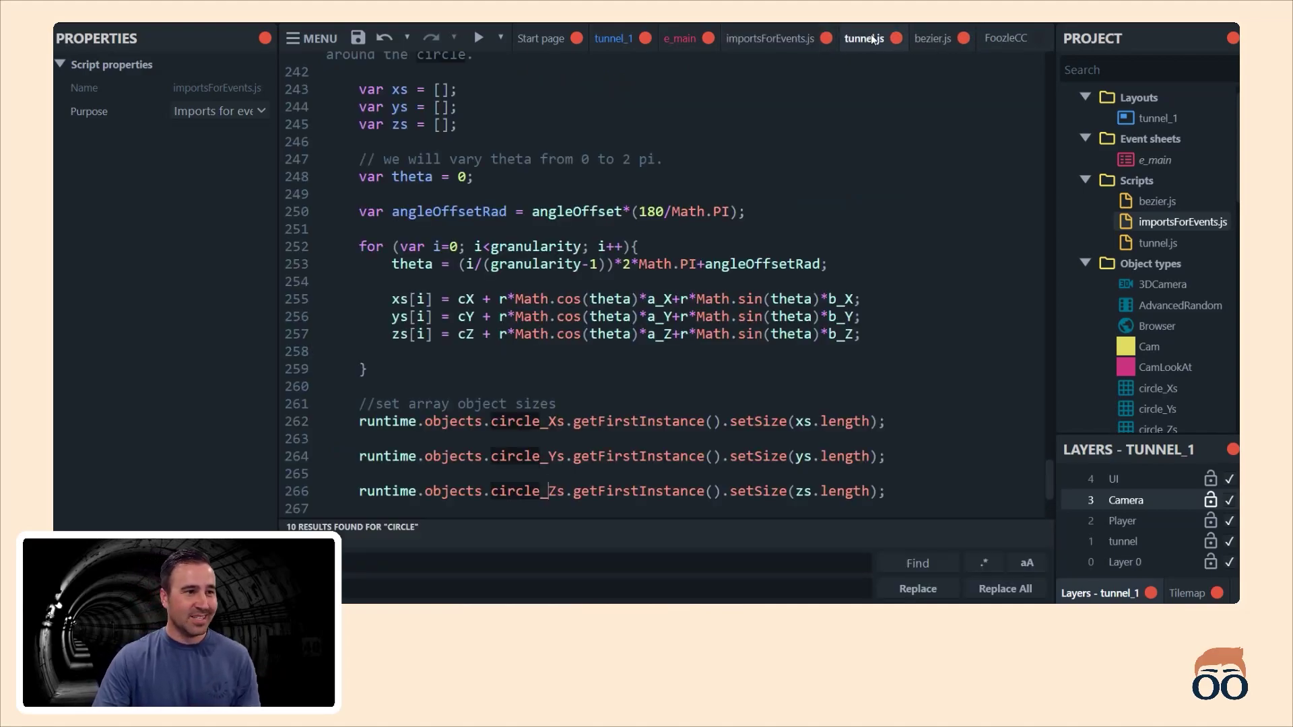
{"action": "left_click_drag", "start_coordinate": [1049, 470], "coordinate": [1032, 52]}
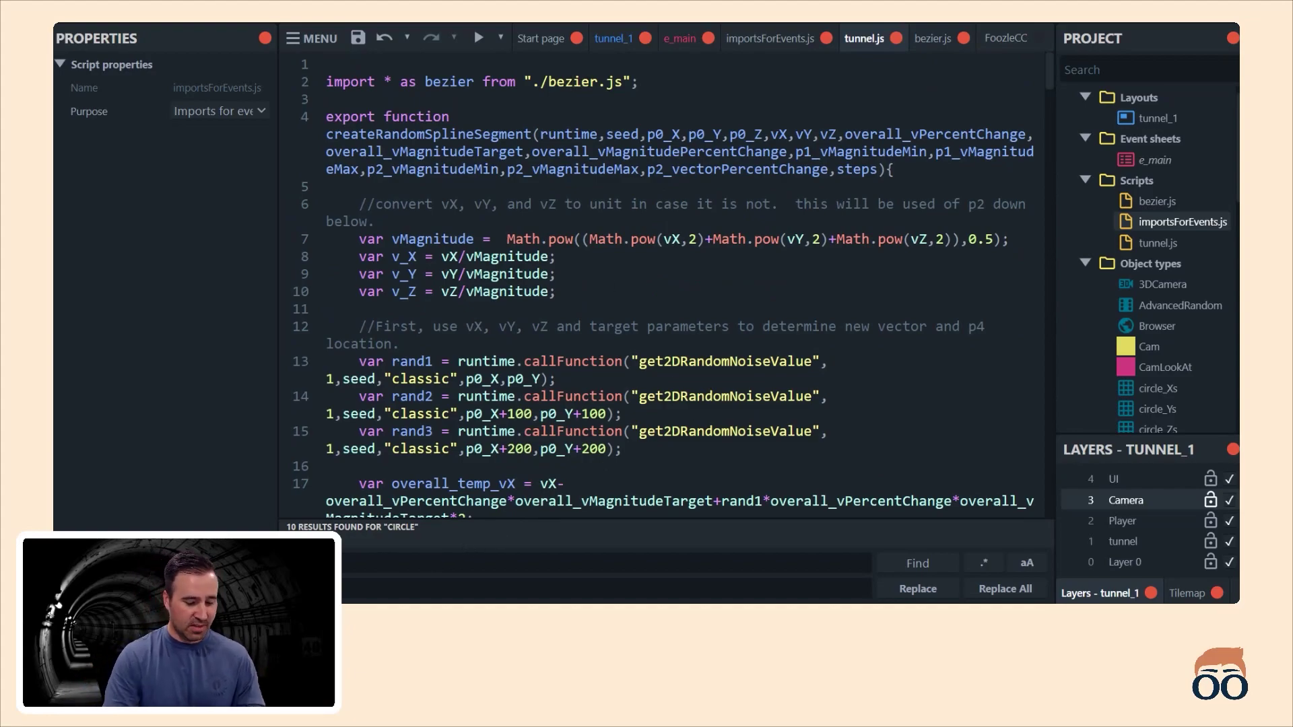
{"action": "double_click", "coordinate": [450, 82]}
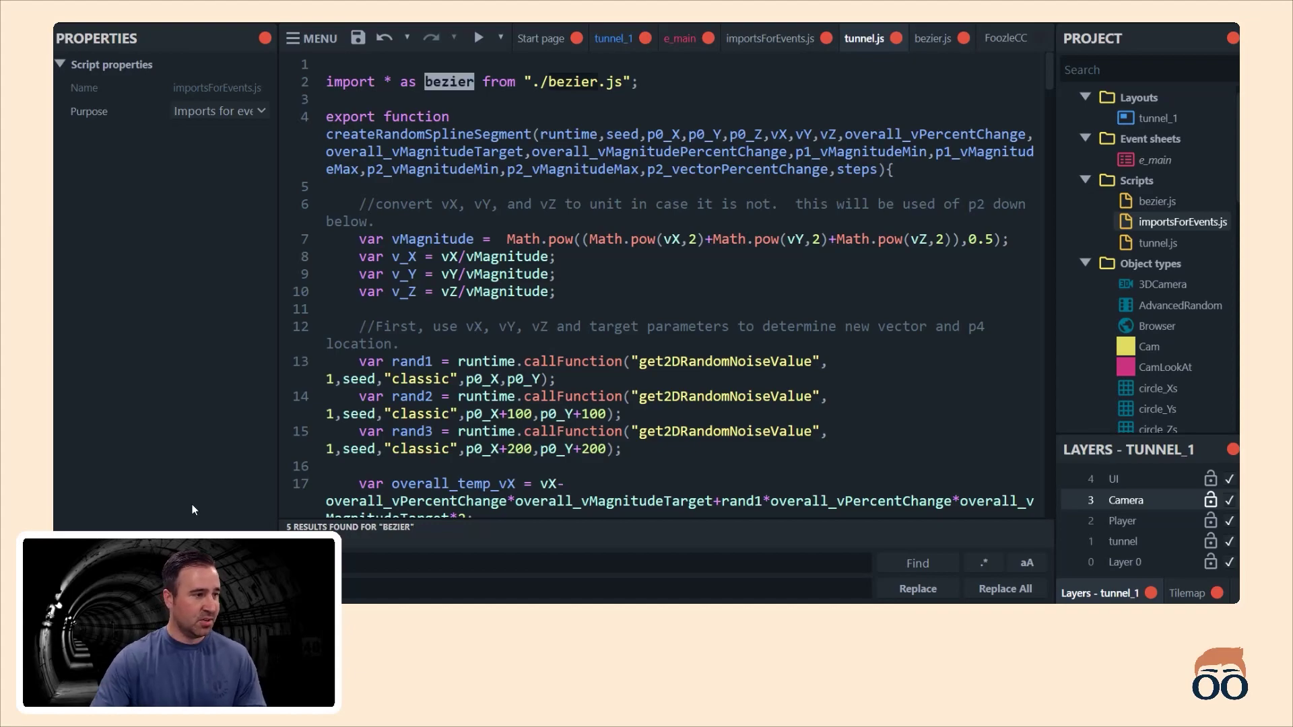
{"action": "key", "text": "F3"}
{"action": "key", "text": "F3"}
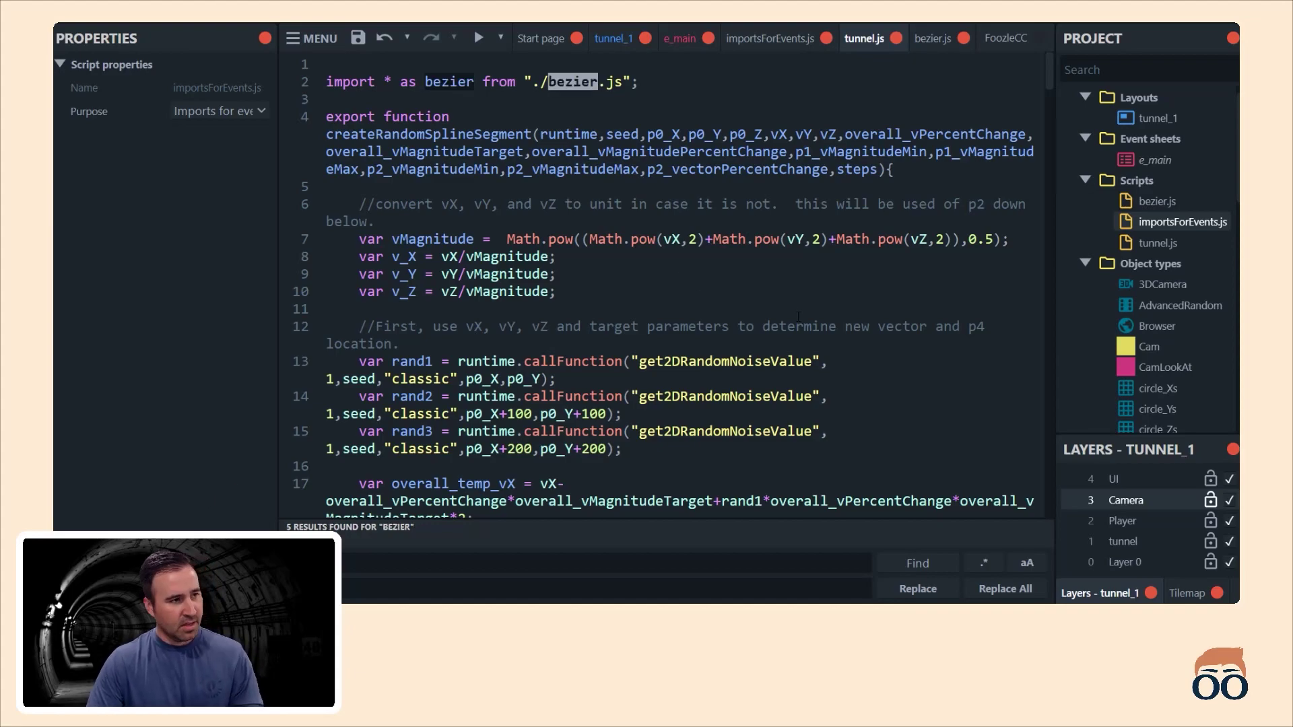
{"action": "scroll", "coordinate": [657, 362], "scroll_direction": "down", "scroll_amount": 2}
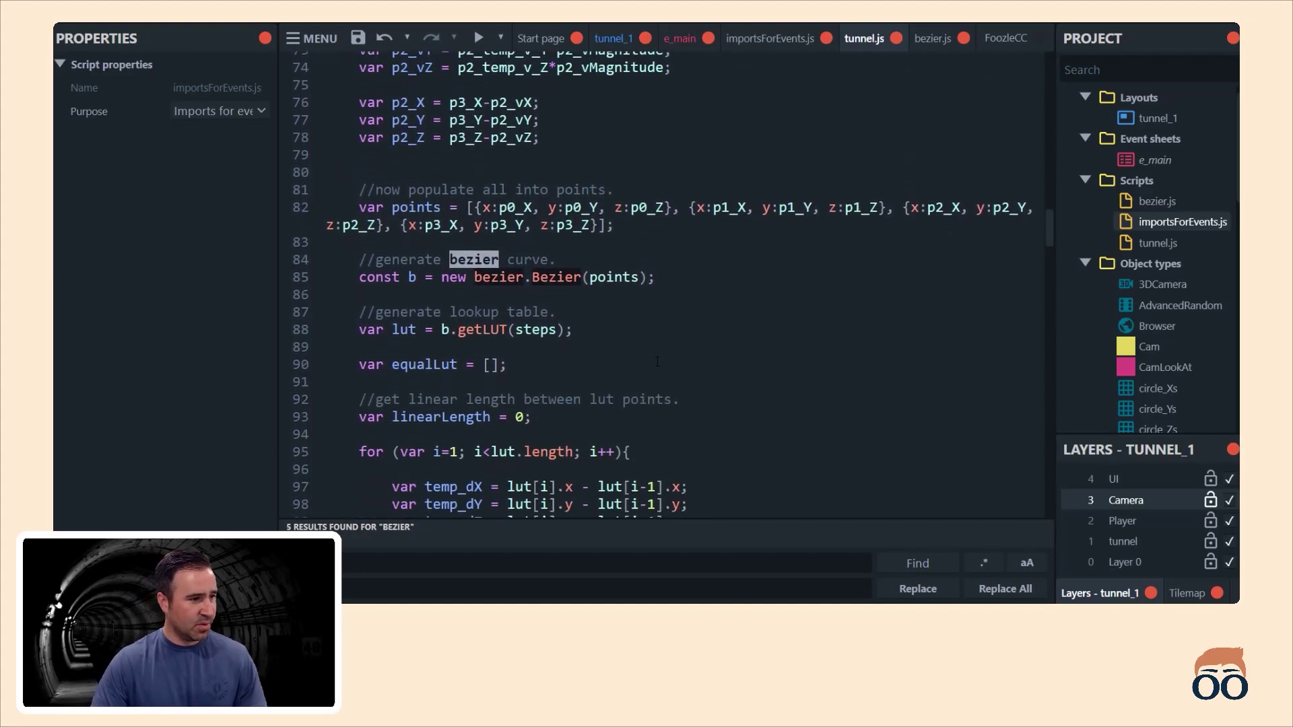
{"action": "scroll", "coordinate": [422, 314], "scroll_direction": "up", "scroll_amount": 1}
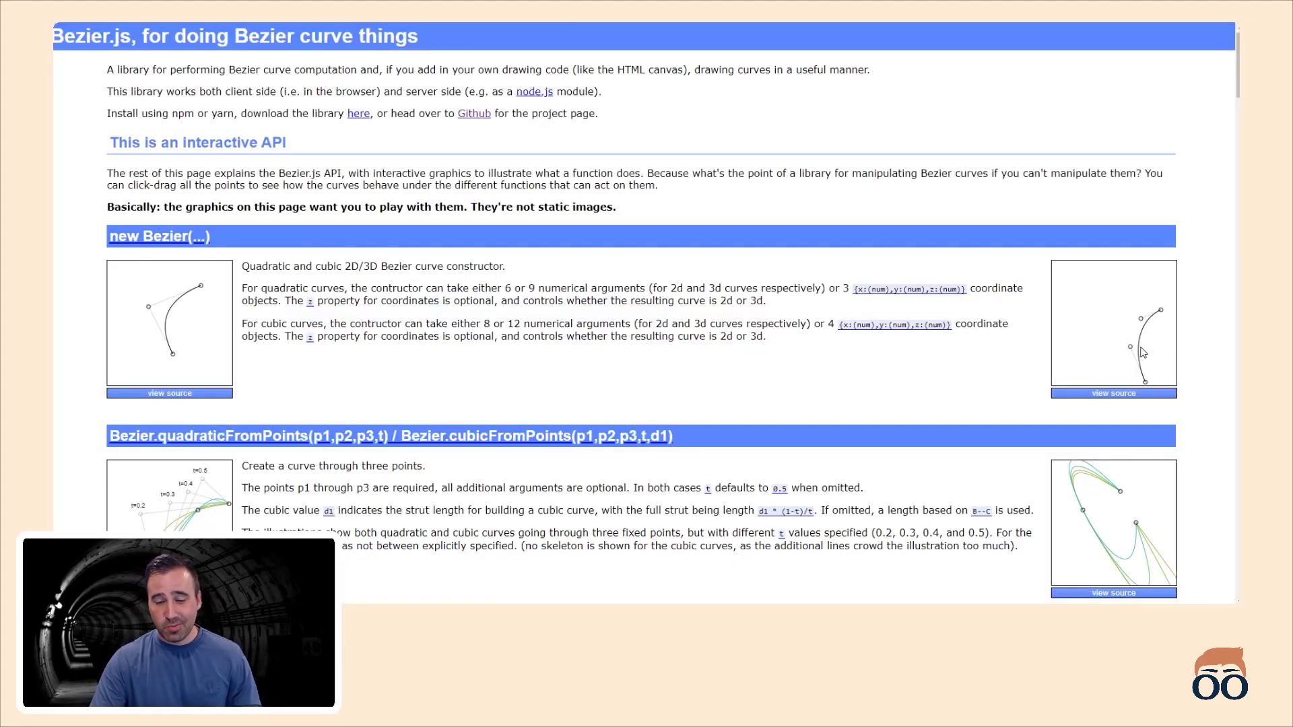
{"action": "left_click_drag", "start_coordinate": [1132, 348], "coordinate": [1137, 355]}
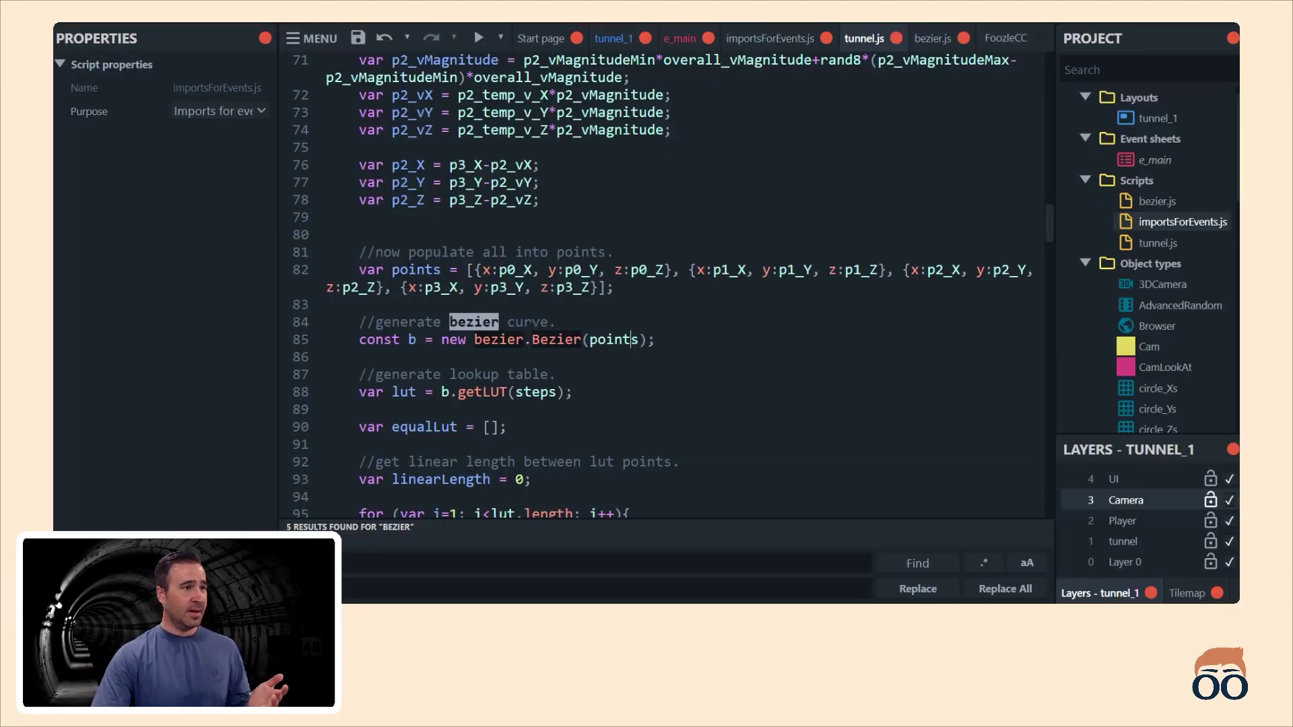
Back in tunnel_1, Ctrl-drag the tunnel sprite to place a copy just left of it
{"action": "left_click", "coordinate": [617, 34]}
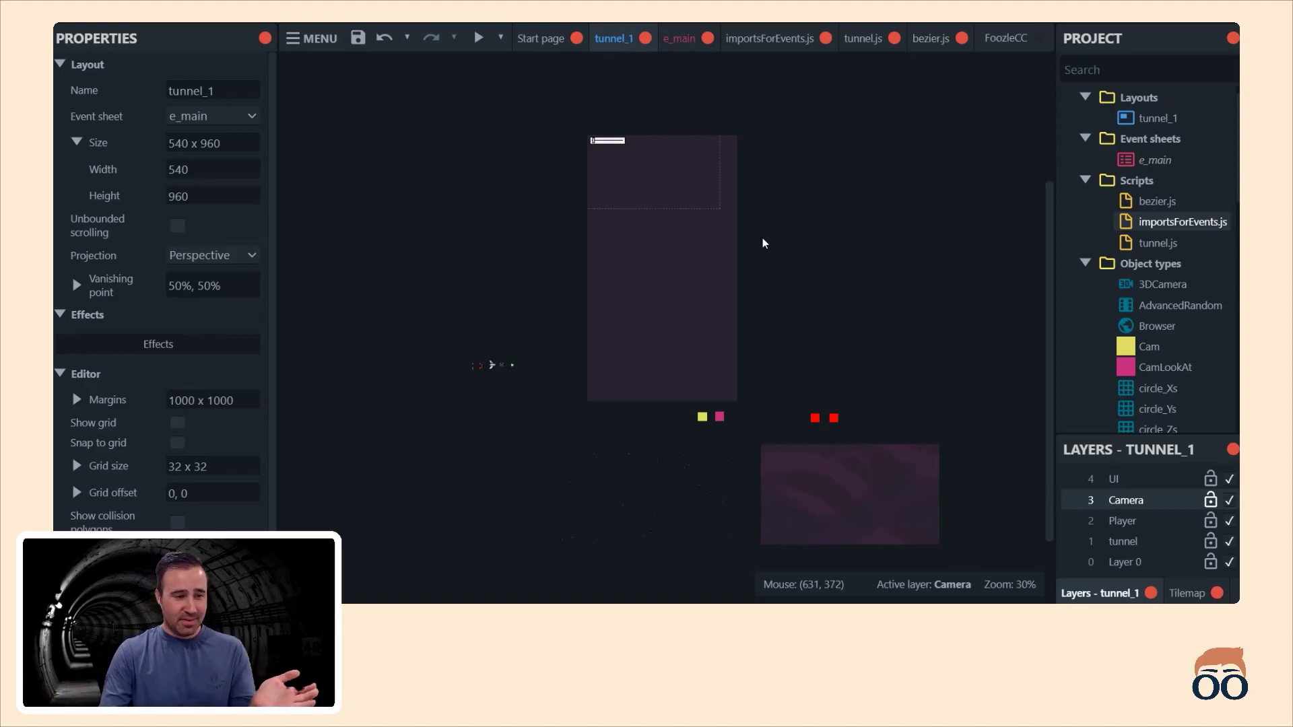
{"action": "left_click_drag", "start_coordinate": [906, 470], "coordinate": [723, 497], "text": "ctrl"}
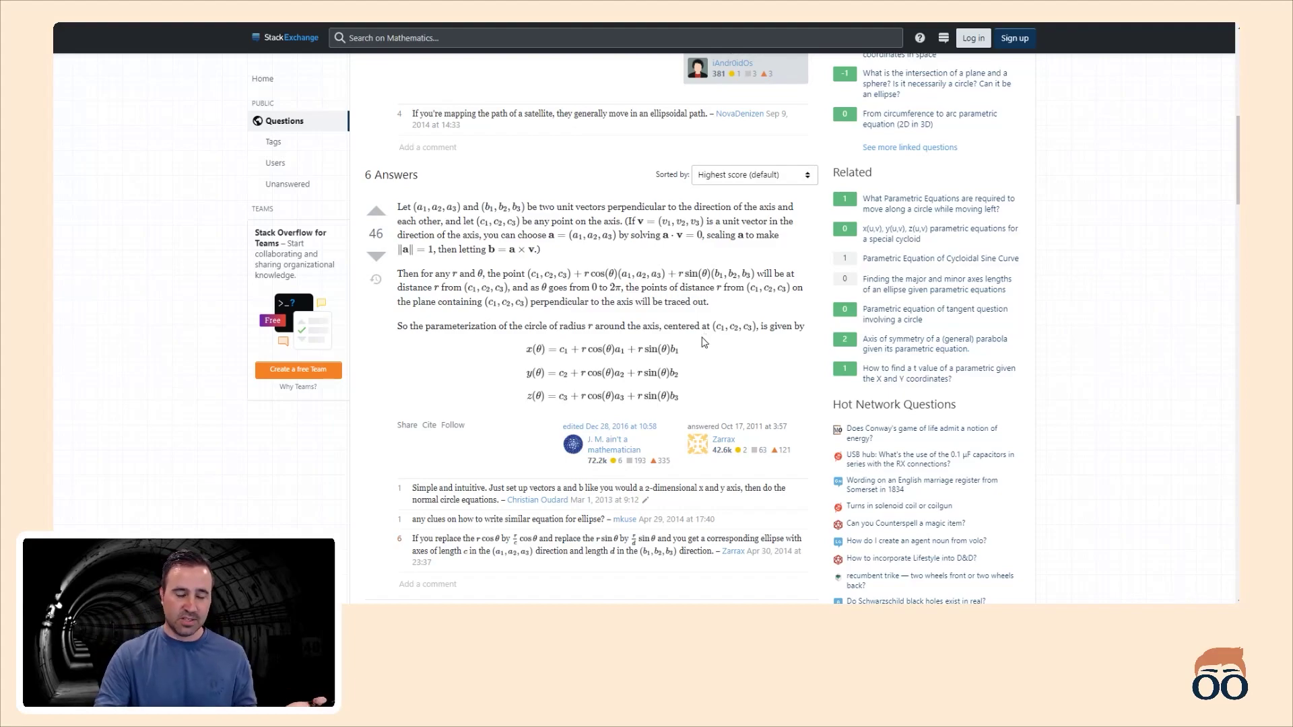
Switch back to the game editor and deselect the blue tunnel object
{"action": "key", "text": "alt+Tab"}
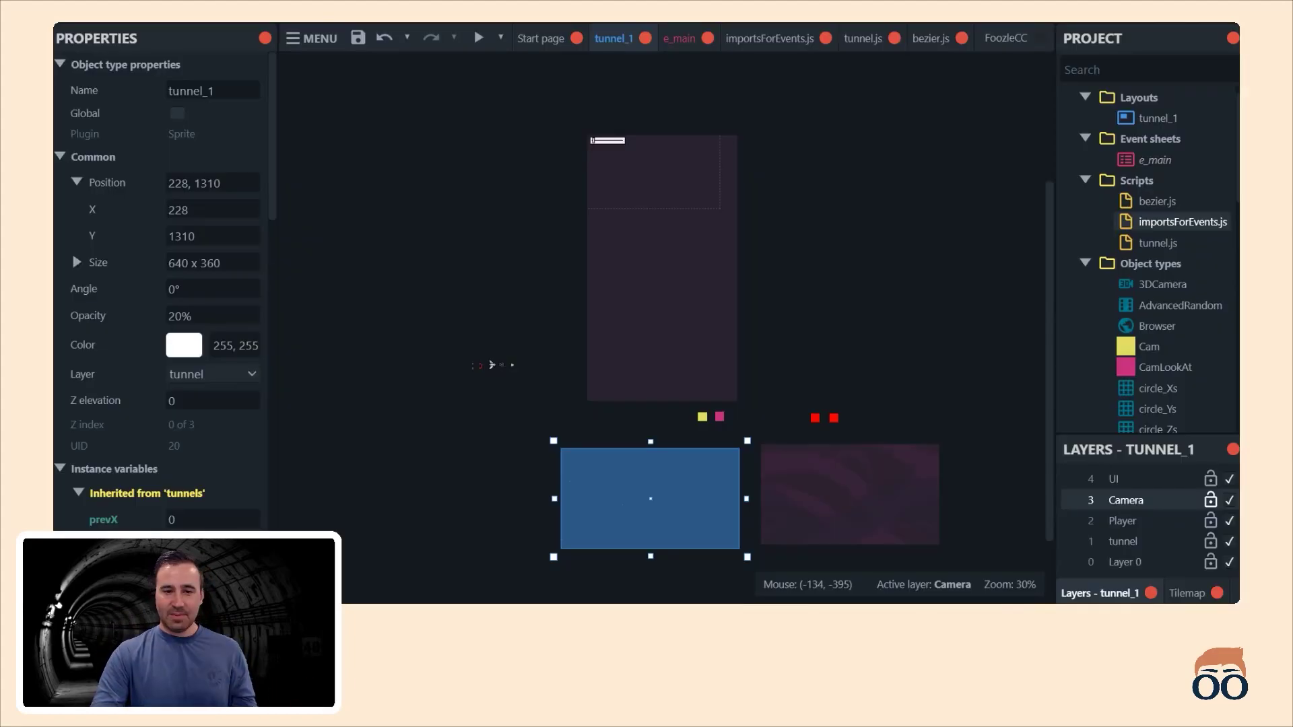
{"action": "left_click", "coordinate": [414, 347]}
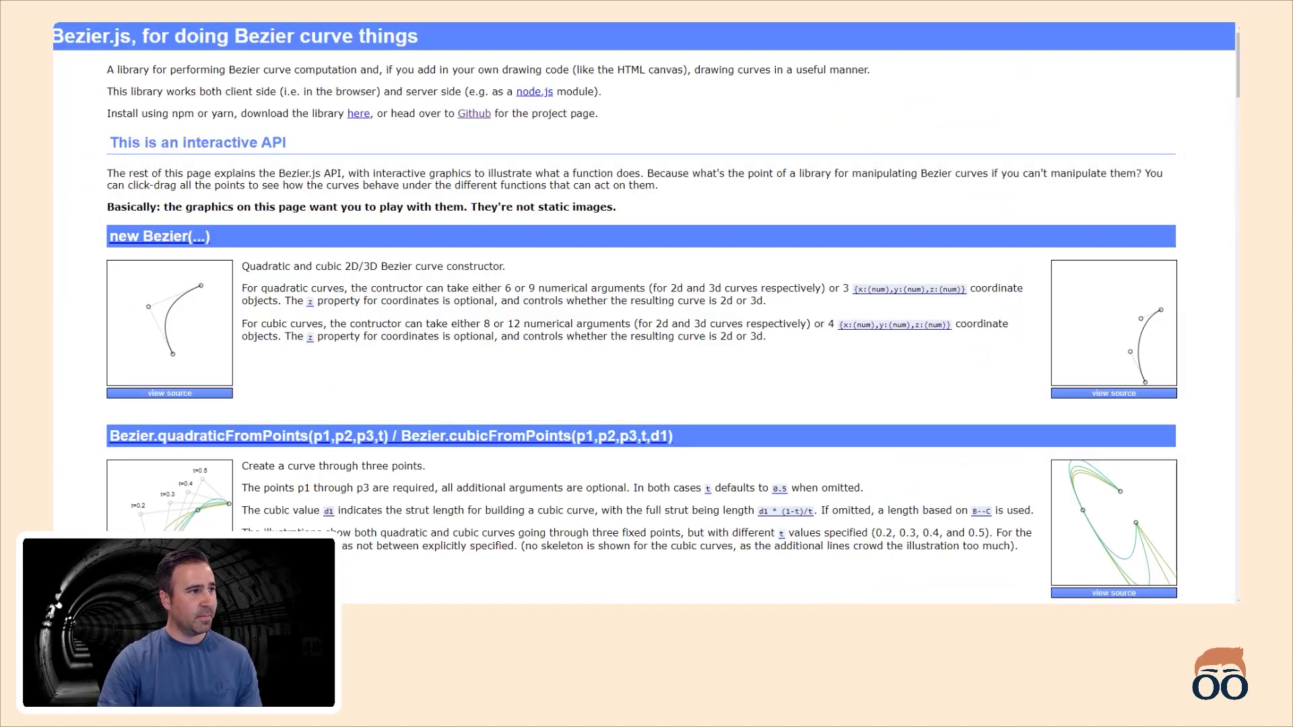
Scroll the Bezier.js docs down to the .getLUT(steps) section, then return to Construct 3
{"action": "scroll", "coordinate": [1144, 283], "scroll_direction": "down", "scroll_amount": 10}
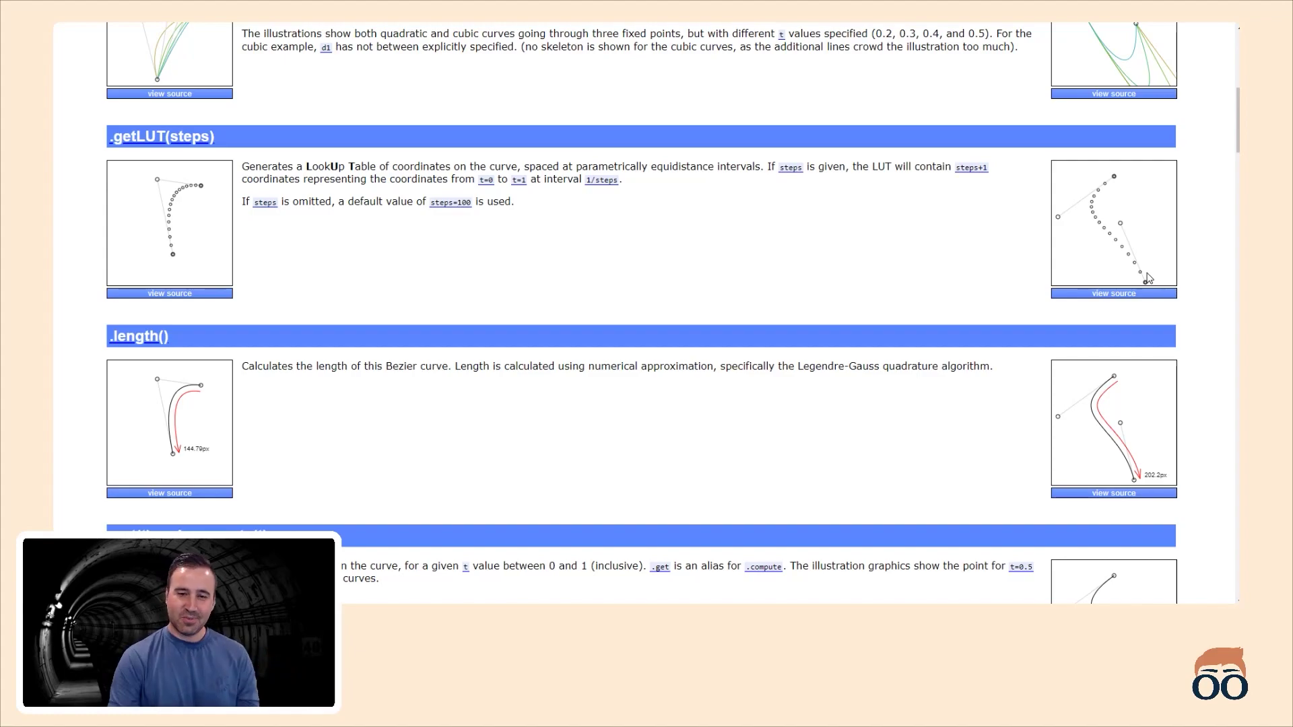
{"action": "key", "text": "alt+Tab"}
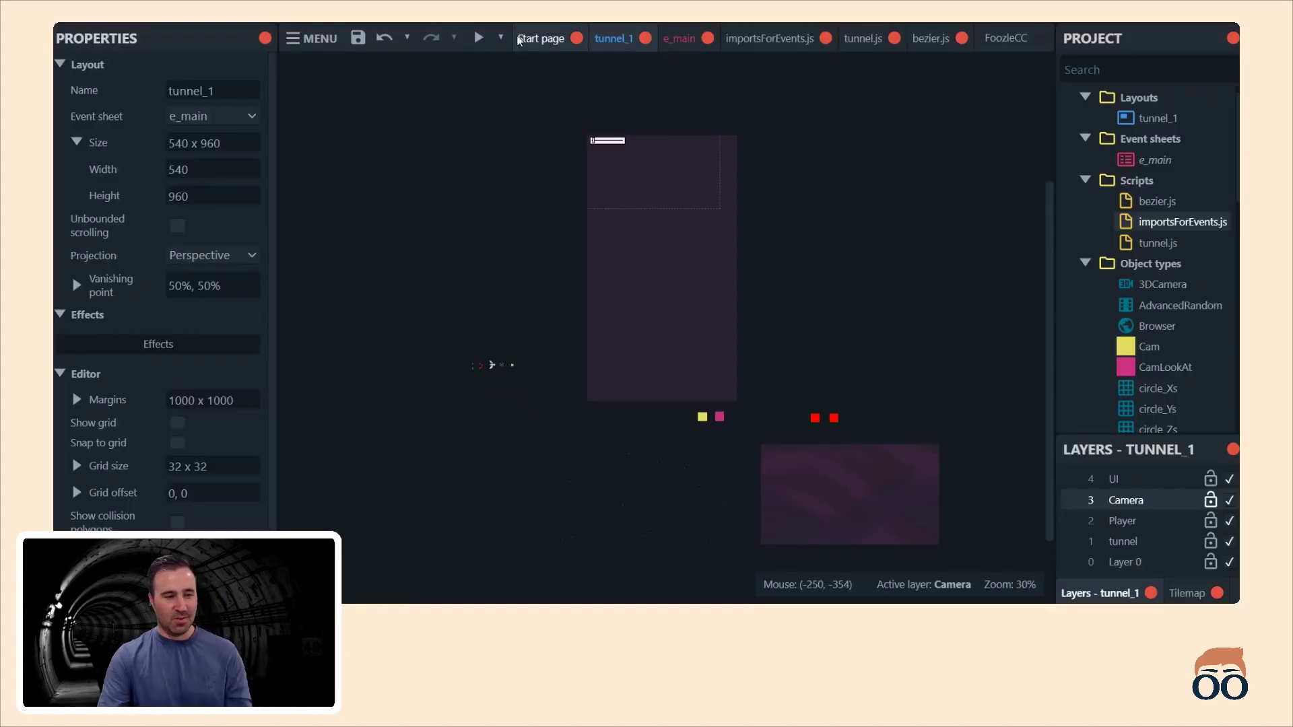
In e_main, jump to events 87–90 and inspect the For "i" loop's End index in event 88
{"action": "left_click", "coordinate": [682, 39]}
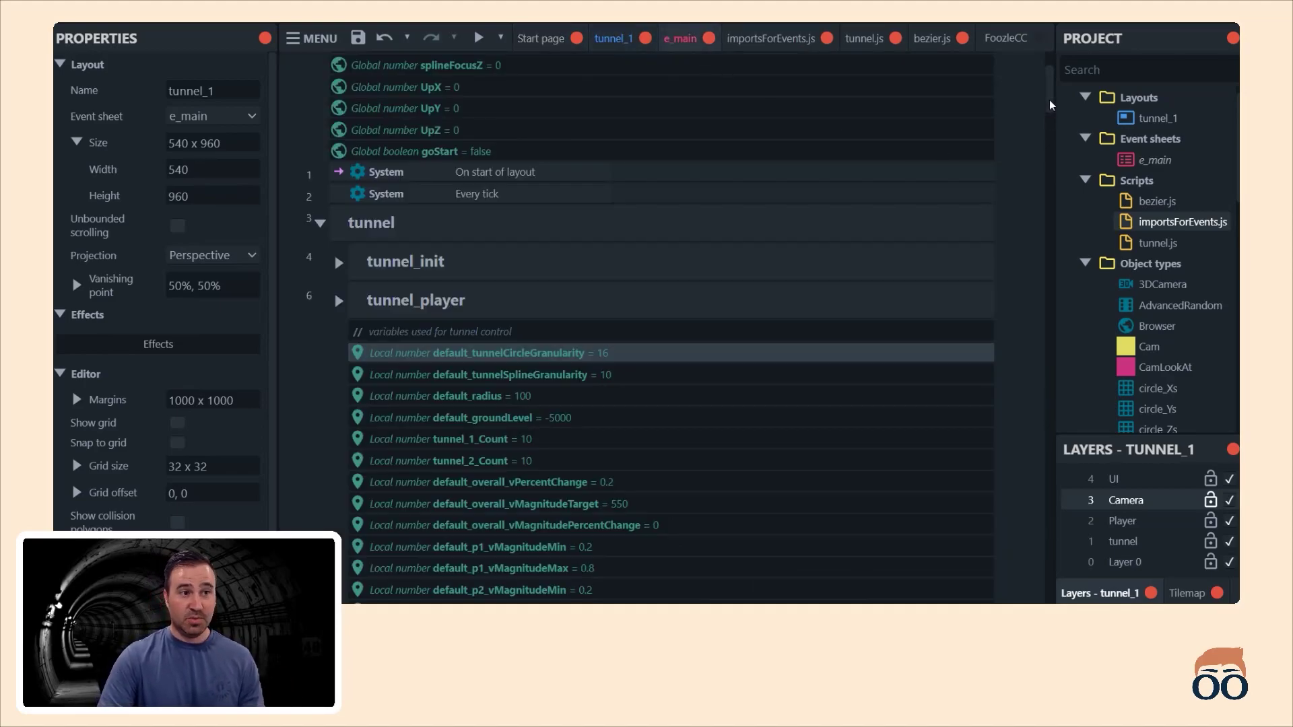
{"action": "left_click_drag", "start_coordinate": [1063, 150], "coordinate": [1078, 584]}
{"action": "left_click", "coordinate": [782, 355]}
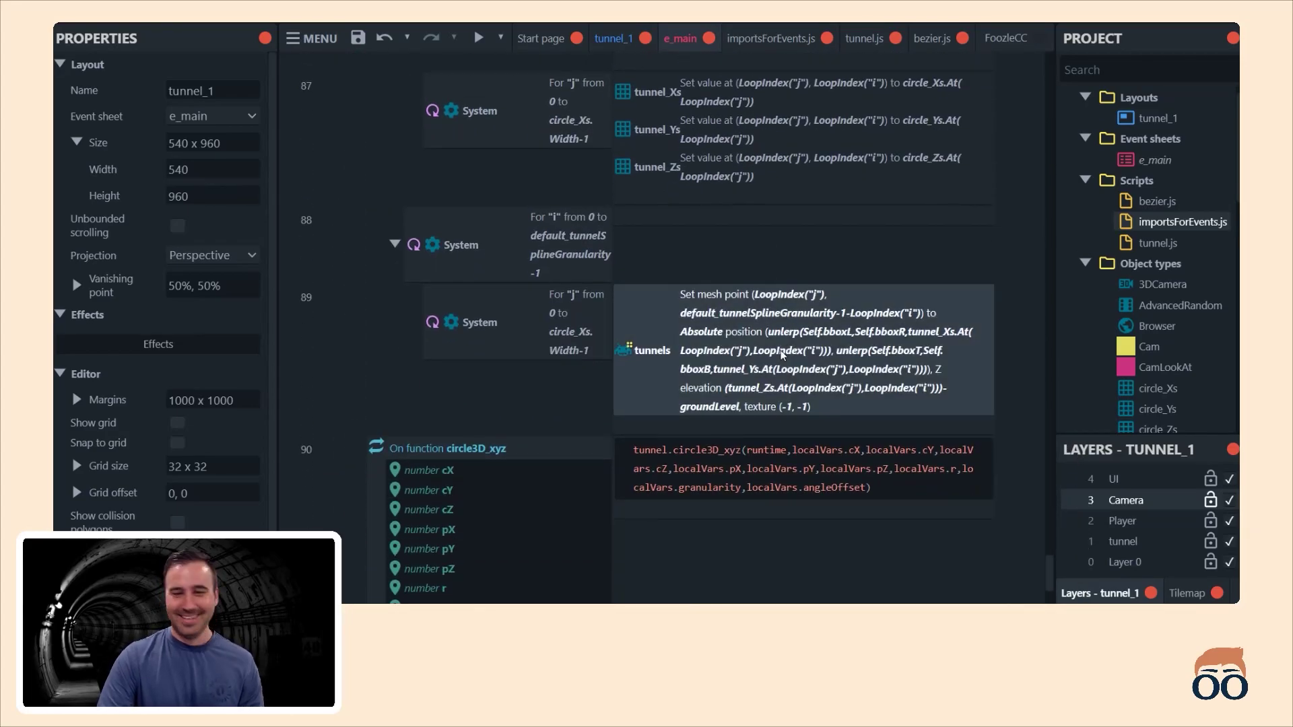
{"action": "left_click", "coordinate": [577, 256]}
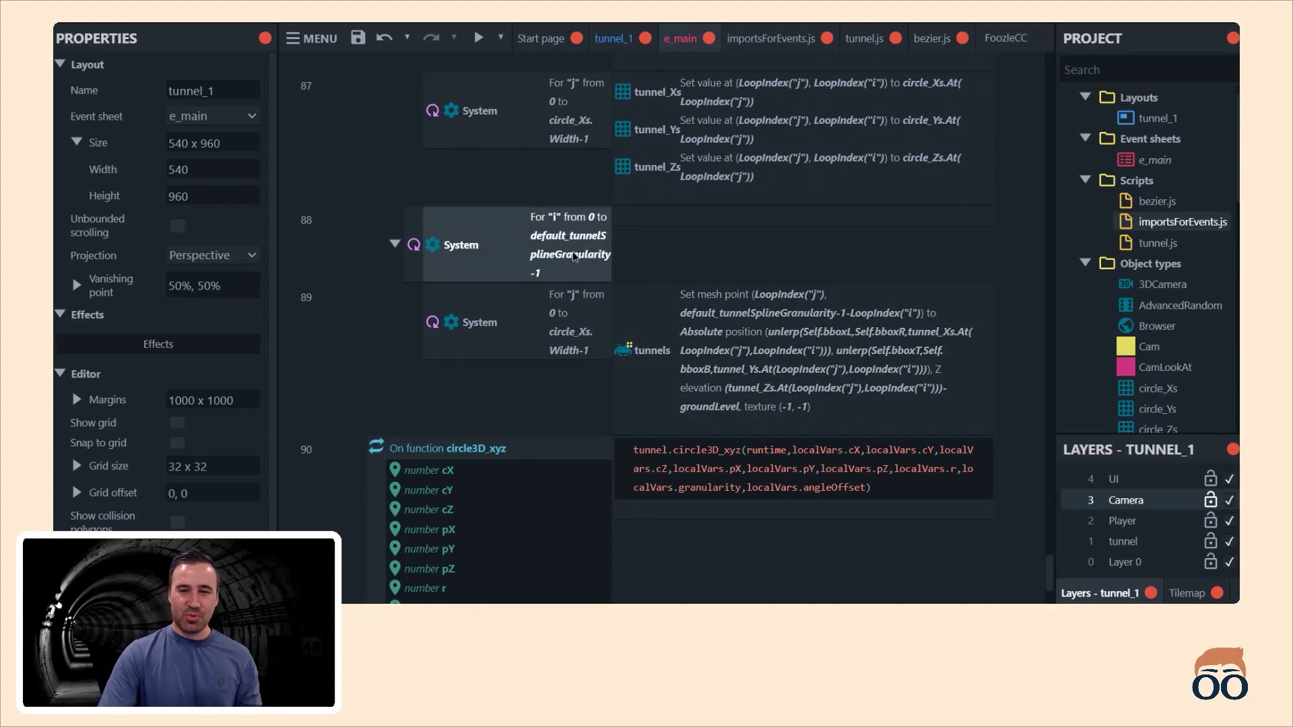
{"action": "double_click", "coordinate": [575, 256]}
{"action": "left_click", "coordinate": [715, 327]}
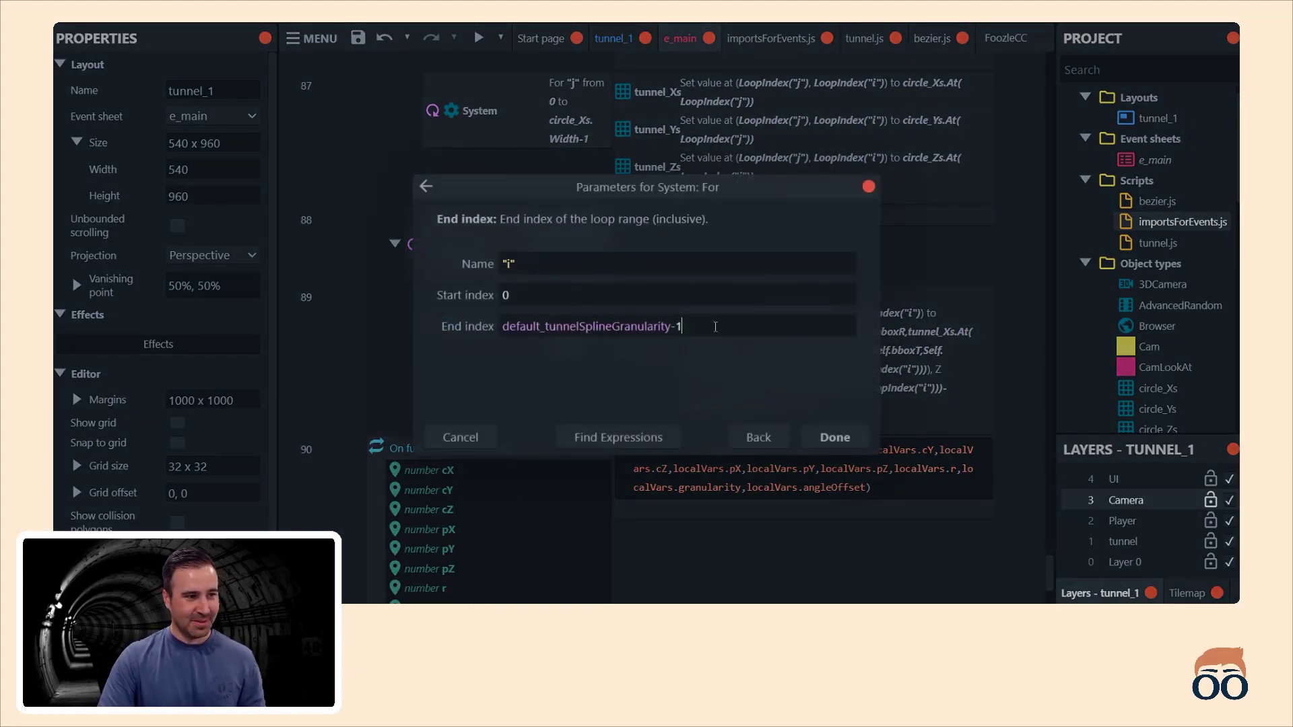
{"action": "left_click", "coordinate": [840, 435]}
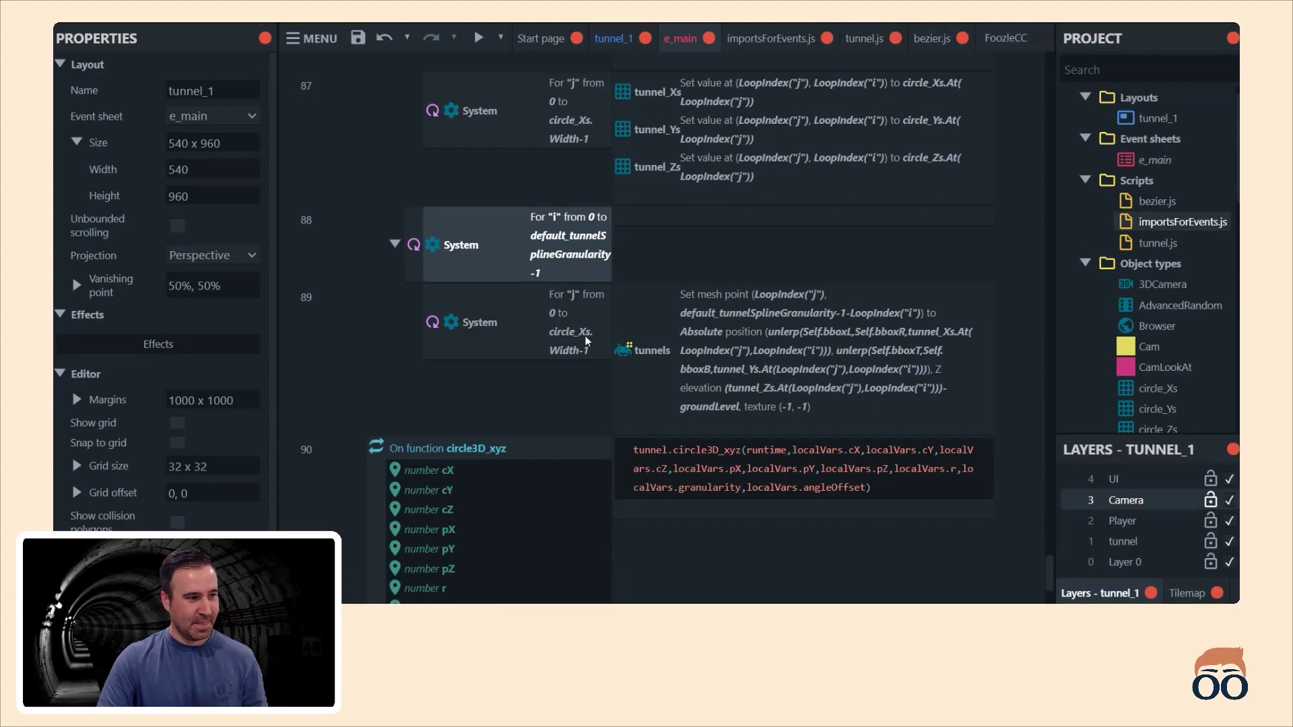
Inspect the For "j" loop and the Set mesh point action parameters in event 89
{"action": "double_click", "coordinate": [592, 302]}
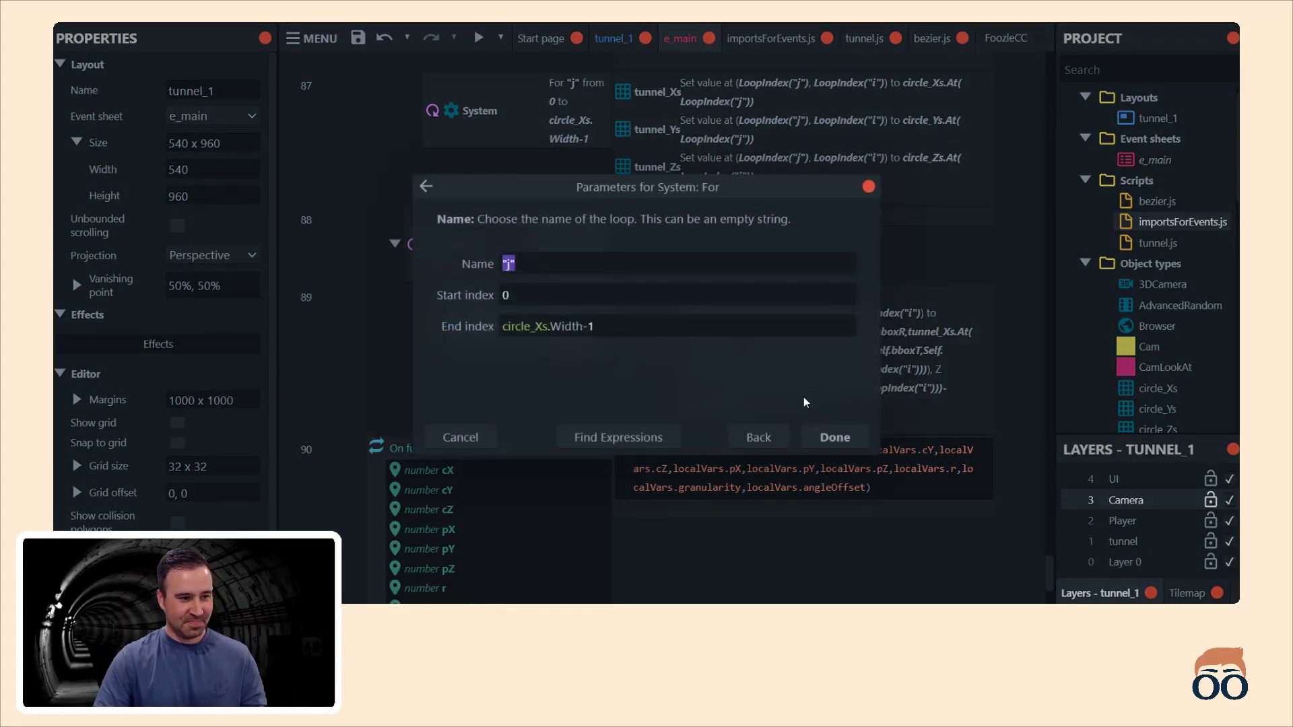
{"action": "left_click", "coordinate": [834, 434]}
{"action": "double_click", "coordinate": [694, 330]}
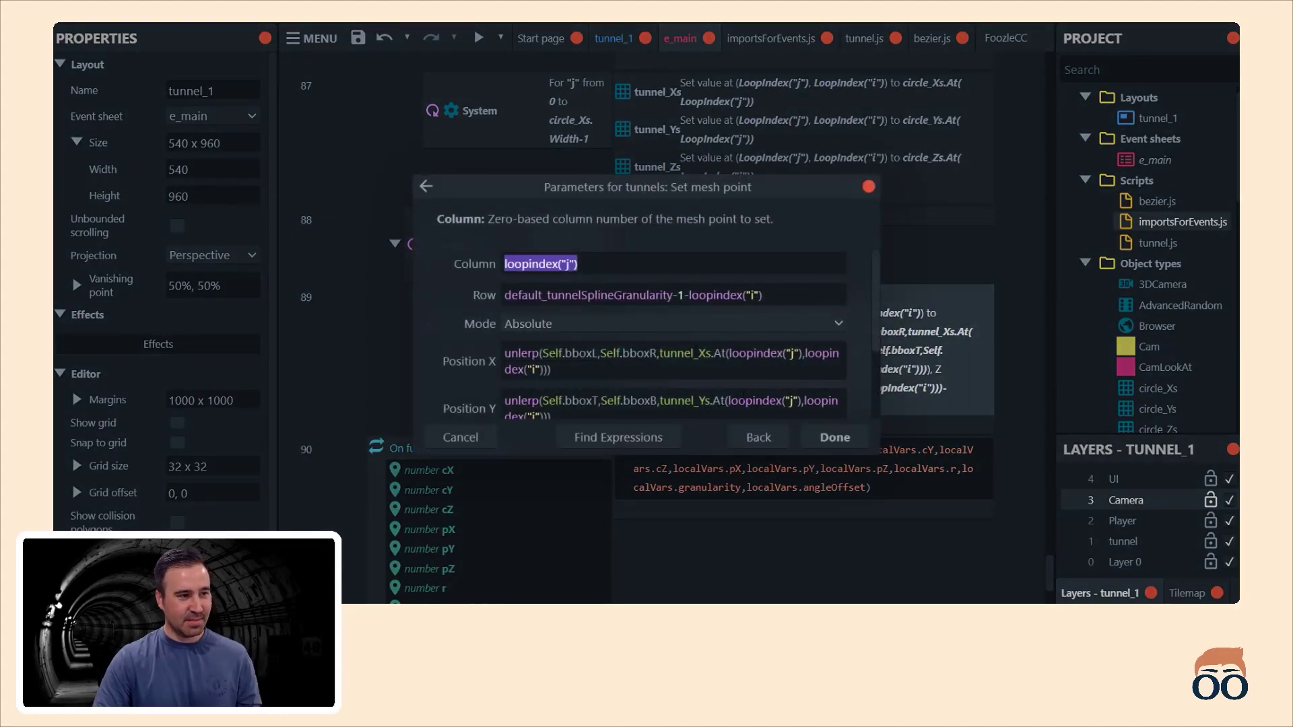
{"action": "scroll", "coordinate": [631, 324], "scroll_direction": "down", "scroll_amount": 4}
{"action": "scroll", "coordinate": [635, 340], "scroll_direction": "up", "scroll_amount": 2}
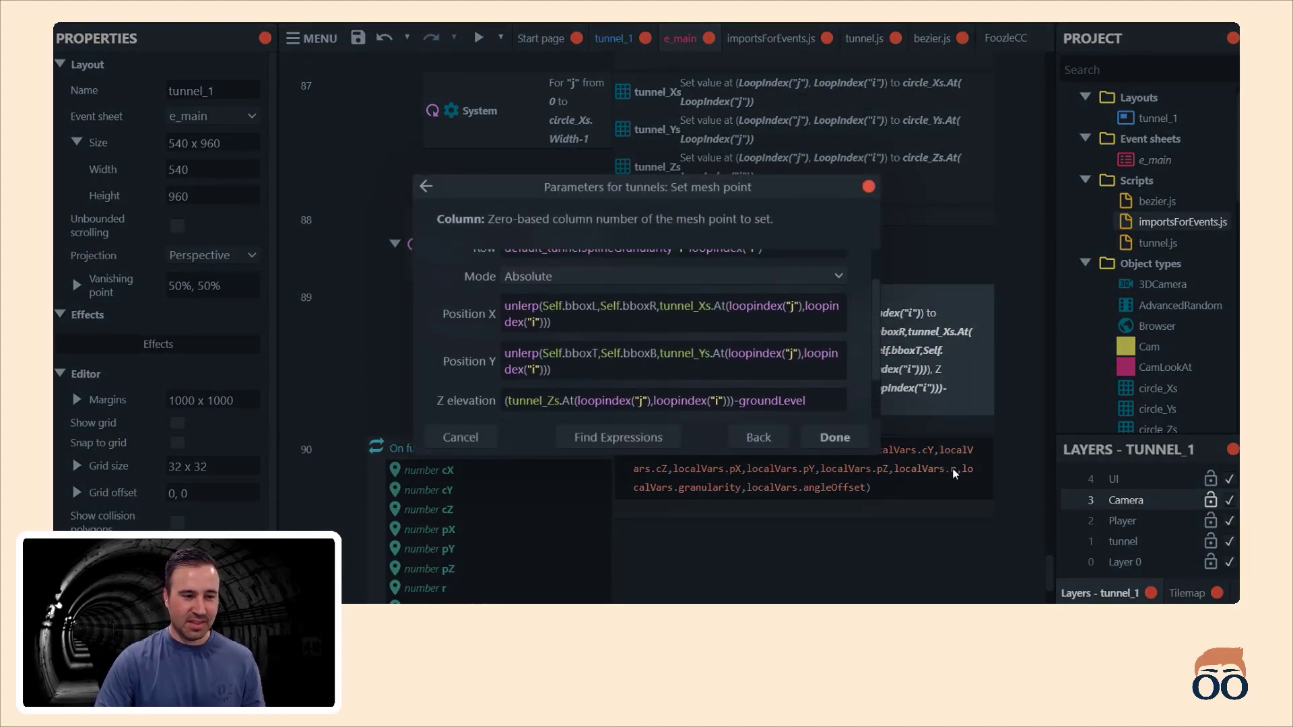
{"action": "left_click_drag", "start_coordinate": [853, 452], "coordinate": [852, 590]}
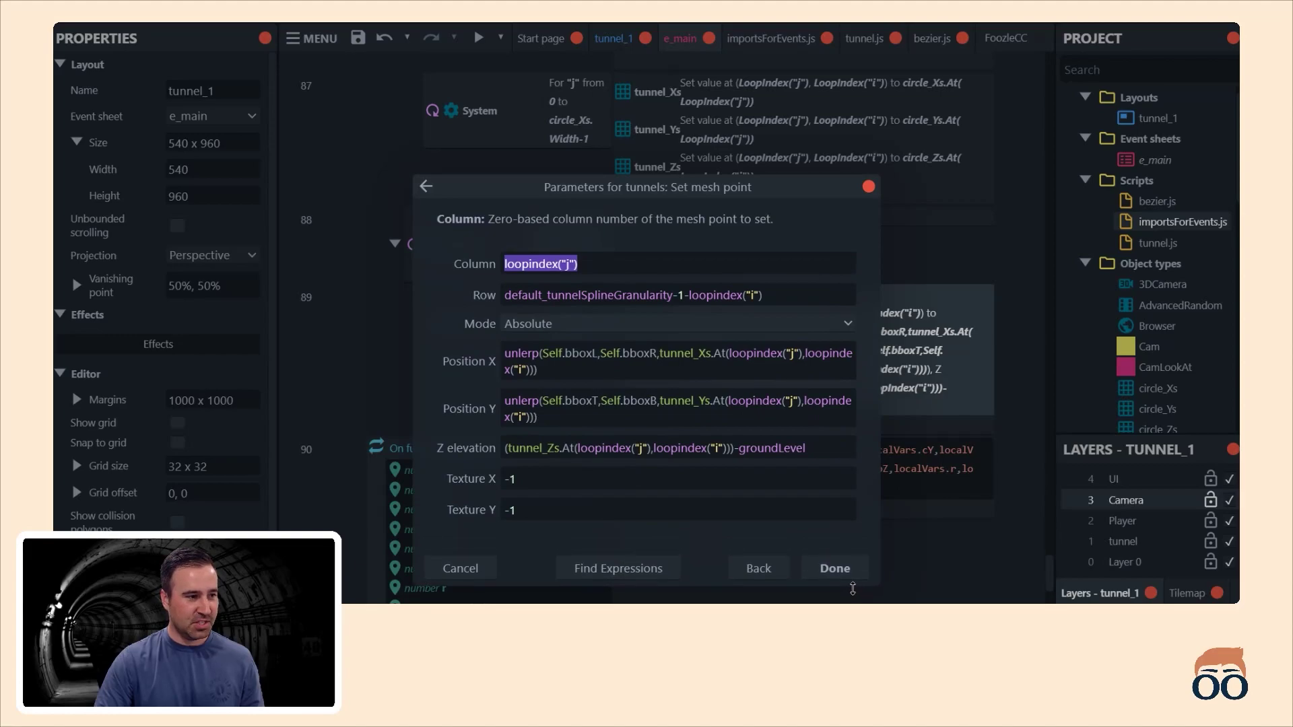
{"action": "left_click", "coordinate": [781, 267]}
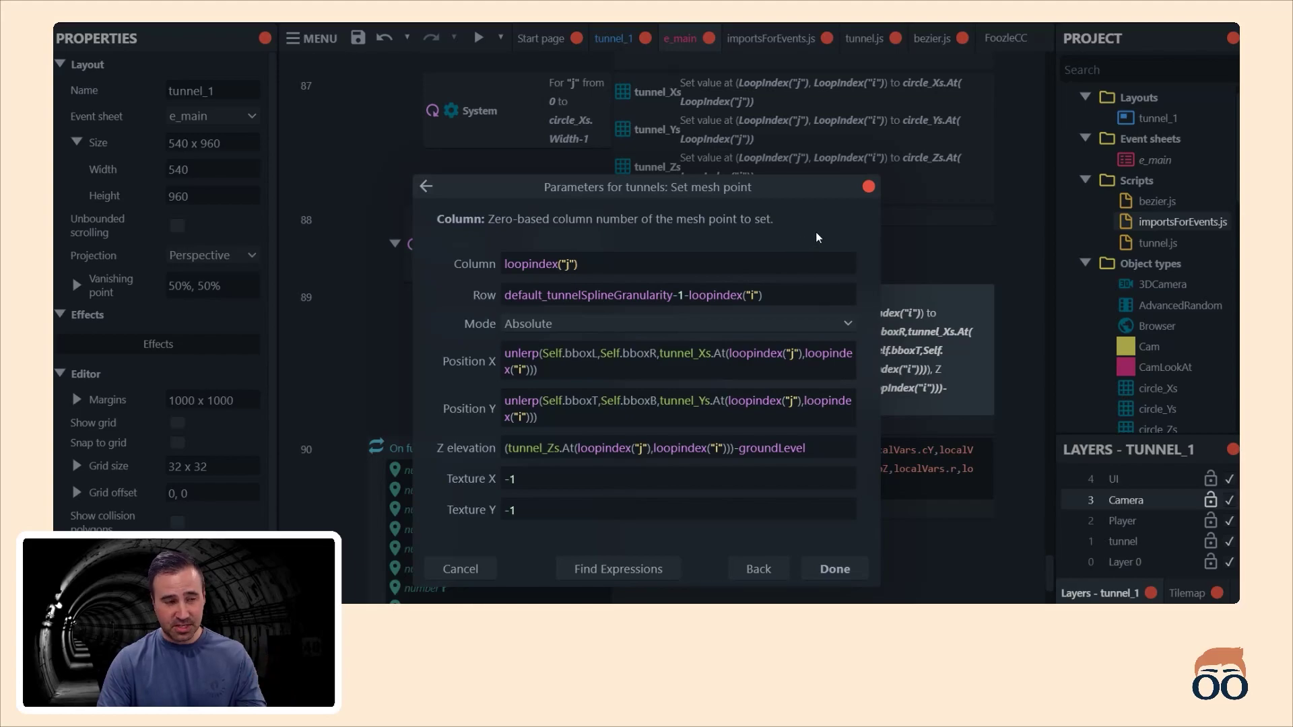
{"action": "left_click", "coordinate": [866, 188]}
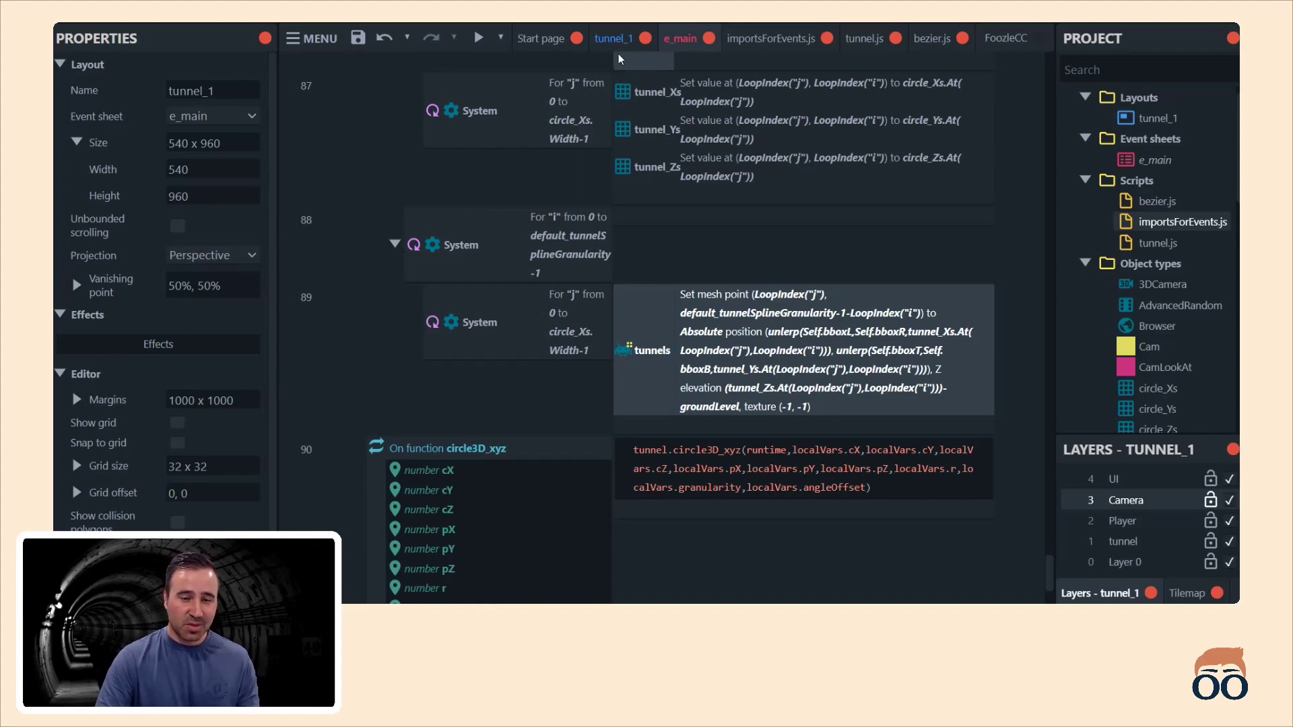
Switch to the tunnel_1 layout tab
{"action": "left_click", "coordinate": [608, 37]}
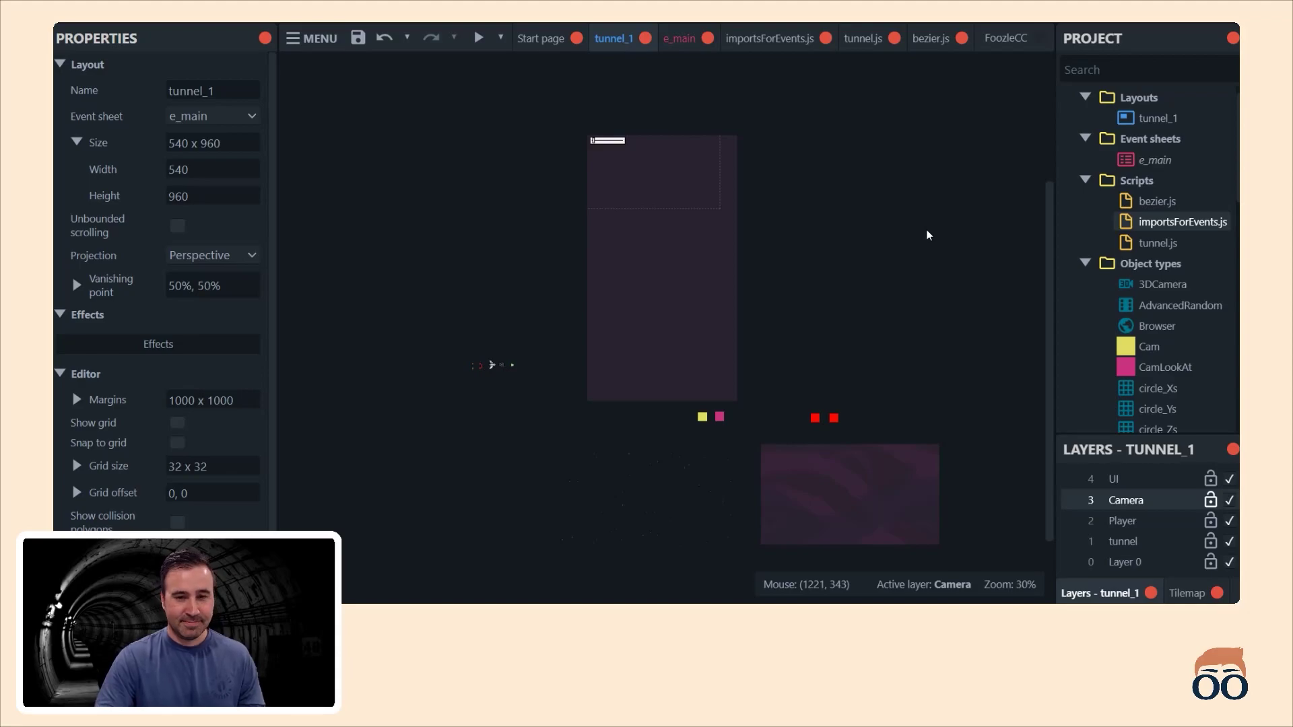
Change default_tunnelCircleGranularity's initial value from 16 to 4 in e_main, then preview the game
{"action": "left_click", "coordinate": [679, 47]}
{"action": "scroll", "coordinate": [1044, 483], "scroll_direction": "down", "scroll_amount": 10}
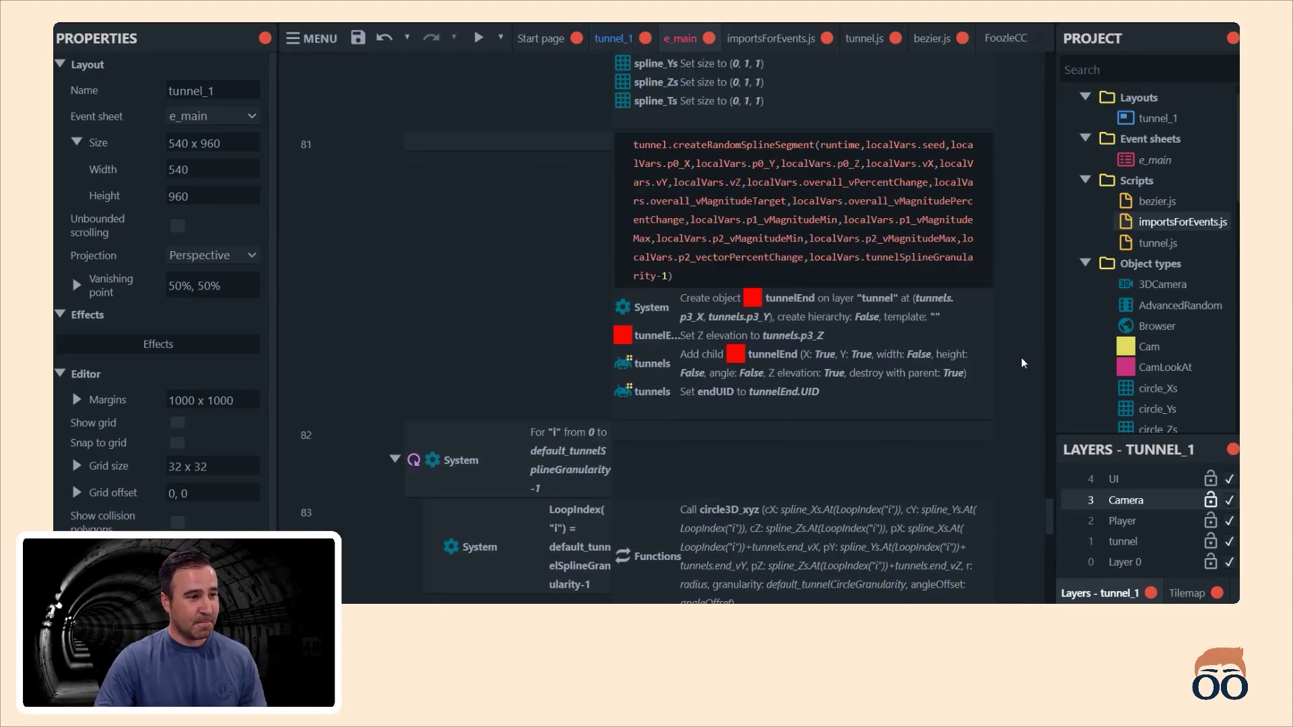
{"action": "left_click_drag", "start_coordinate": [1043, 482], "coordinate": [1065, 98]}
{"action": "double_click", "coordinate": [615, 194]}
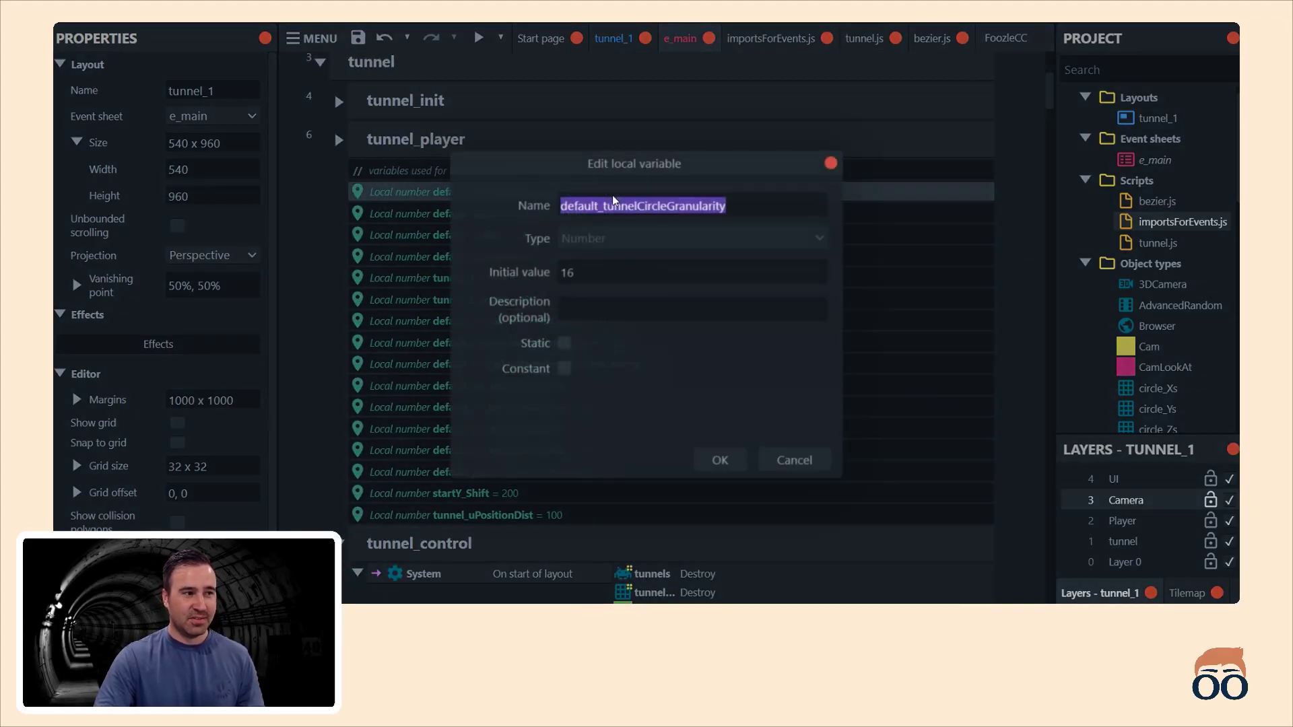
{"action": "double_click", "coordinate": [567, 273]}
{"action": "type", "text": "4"}
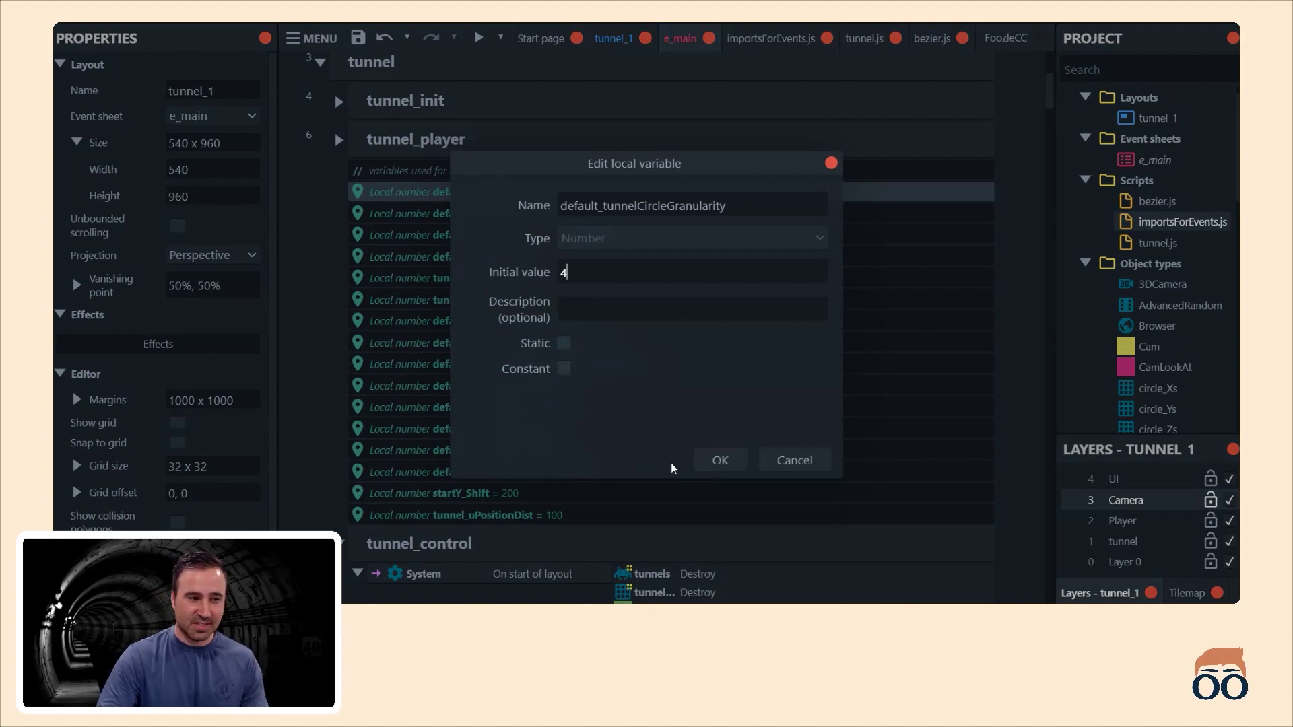
{"action": "left_click", "coordinate": [721, 462]}
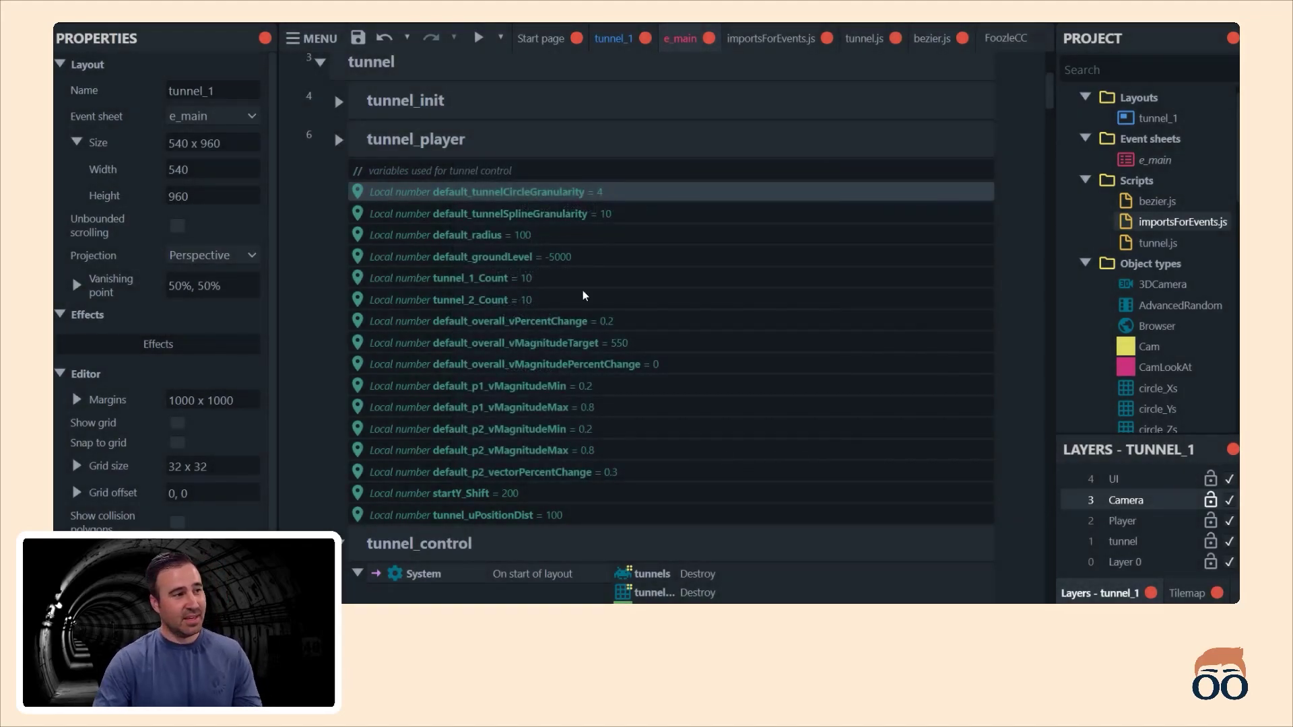
{"action": "left_click", "coordinate": [478, 38]}
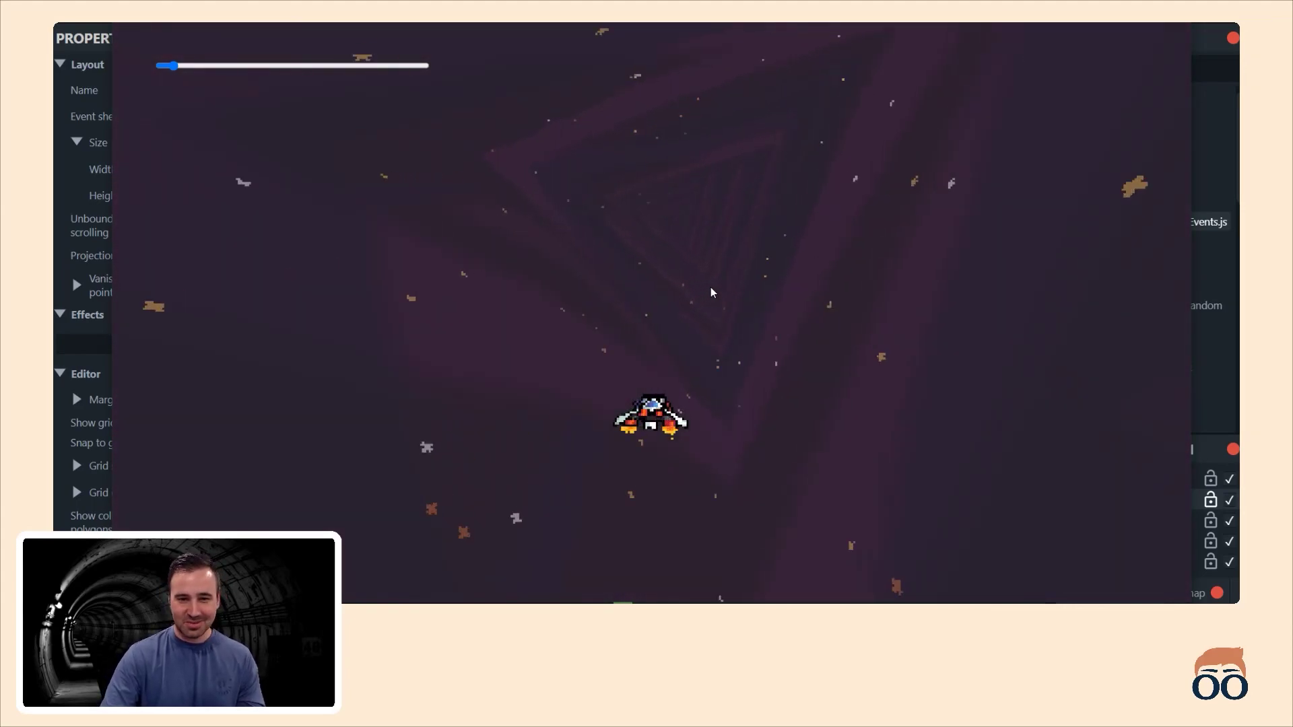
{"action": "left_click_drag", "start_coordinate": [180, 66], "coordinate": [279, 68]}
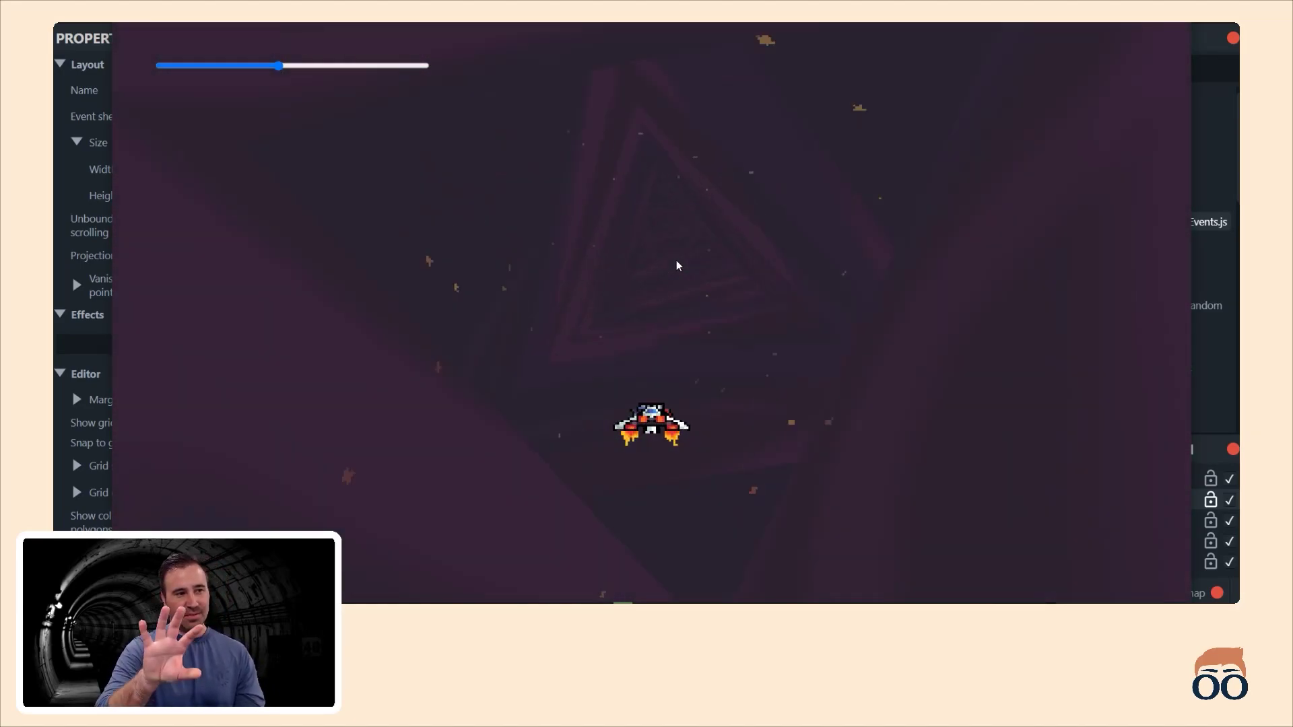
{"action": "left_click_drag", "start_coordinate": [282, 70], "coordinate": [179, 75]}
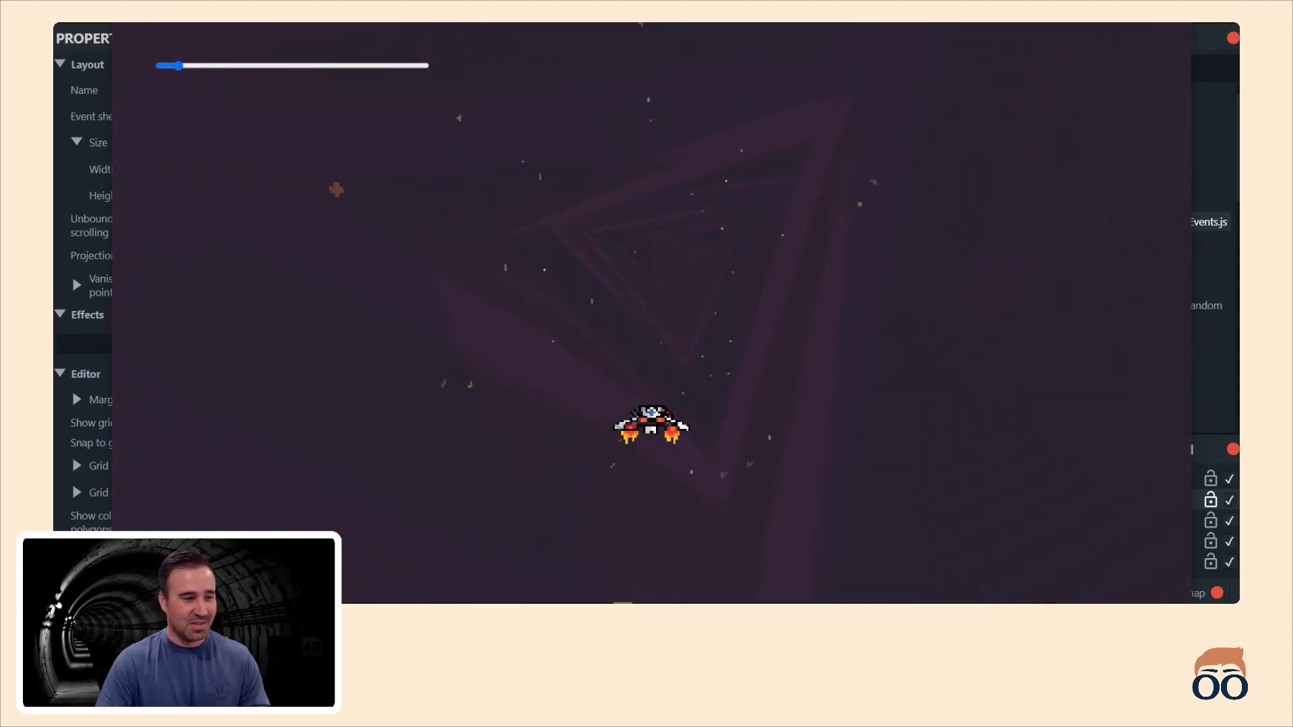
{"action": "key", "text": "alt+F4"}
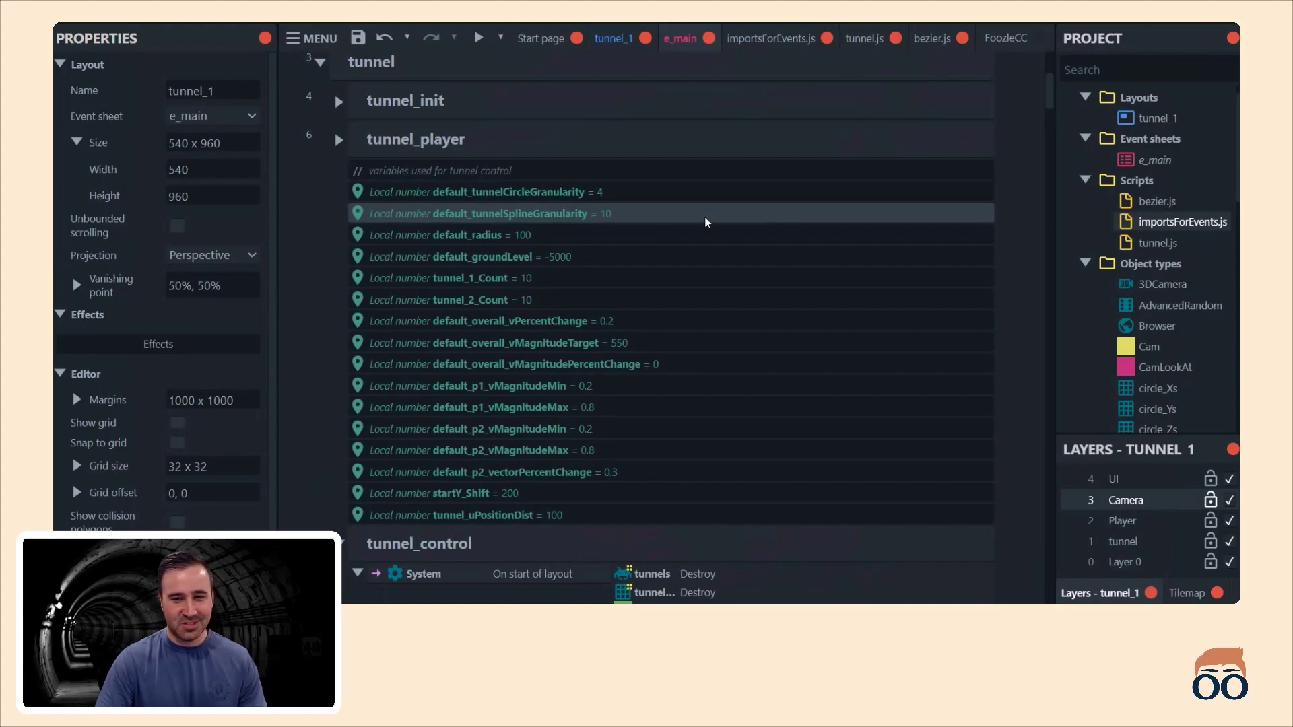
Scroll through e_main's tunnel_control events to event 15's createRandomSplineSegment call
{"action": "scroll", "coordinate": [714, 226], "scroll_direction": "down", "scroll_amount": 10}
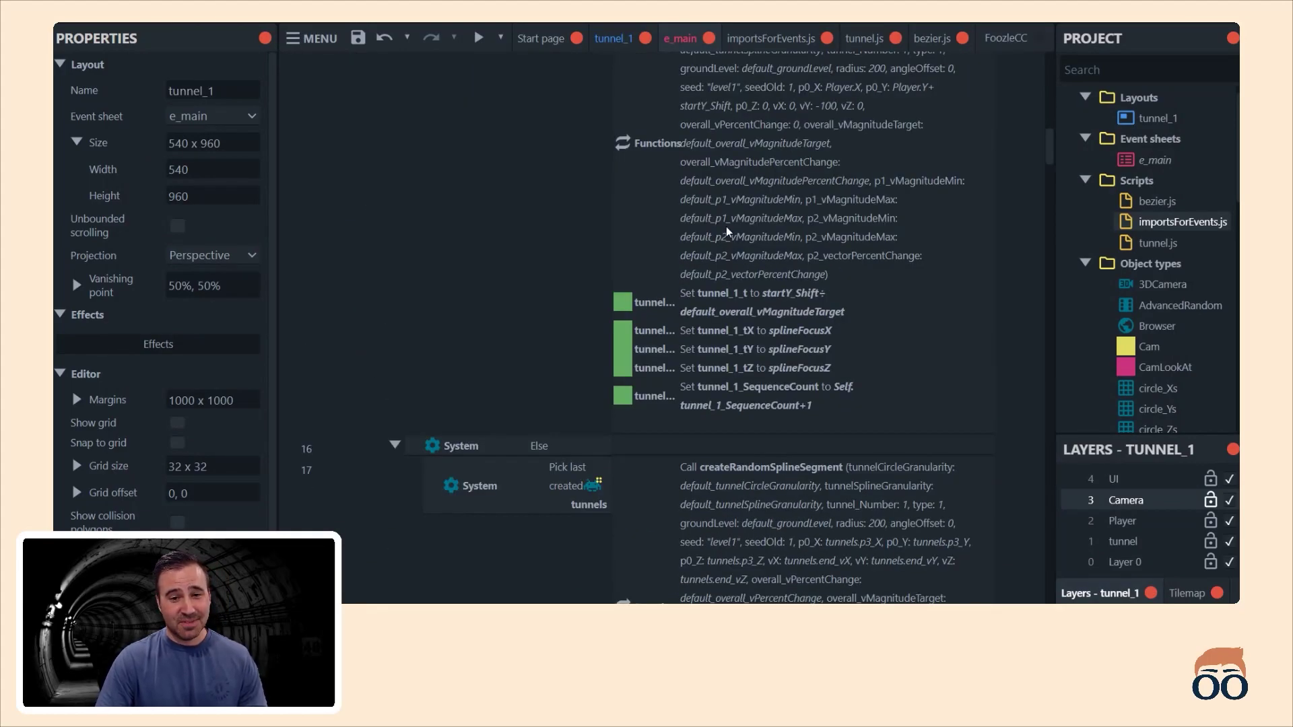
{"action": "scroll", "coordinate": [728, 232], "scroll_direction": "up", "scroll_amount": 5}
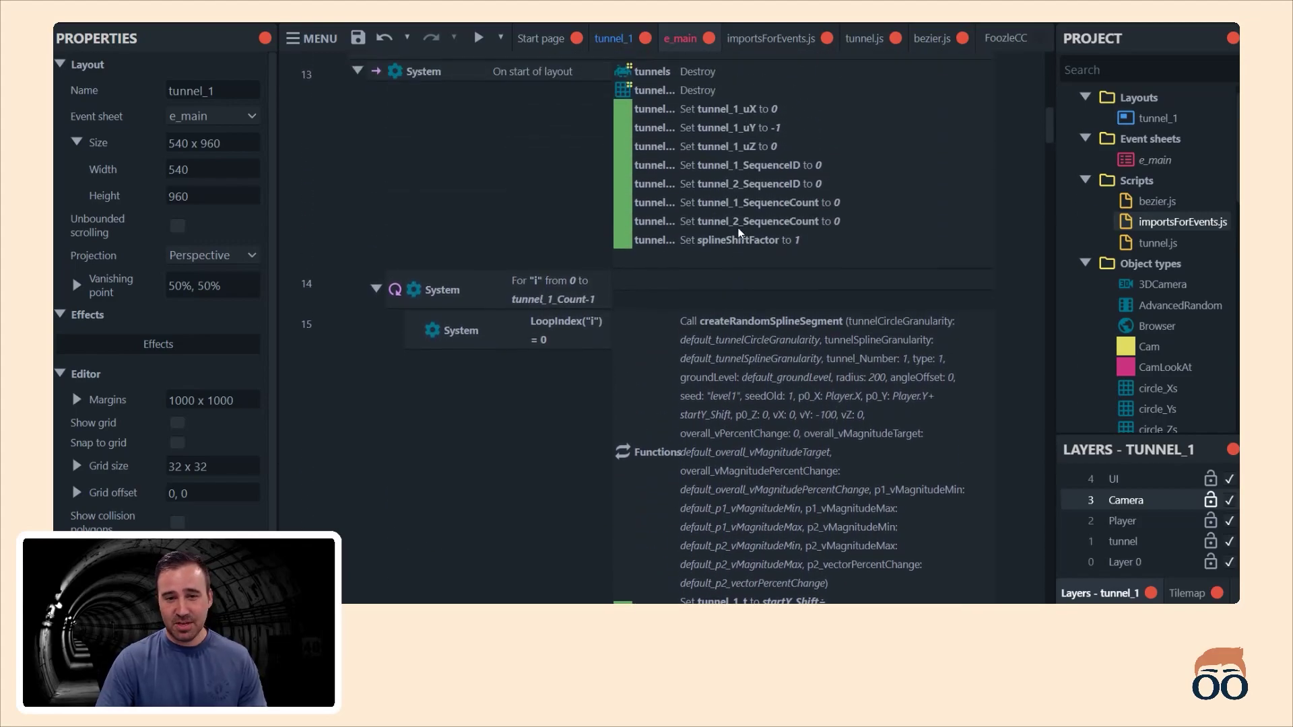